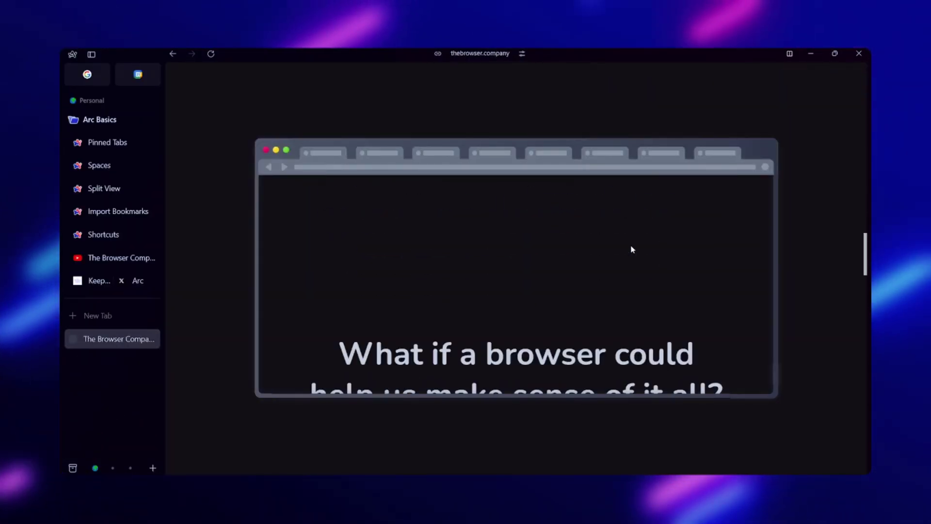
{"action": "scroll", "coordinate": [631, 249], "scroll_direction": "down", "scroll_amount": 5}
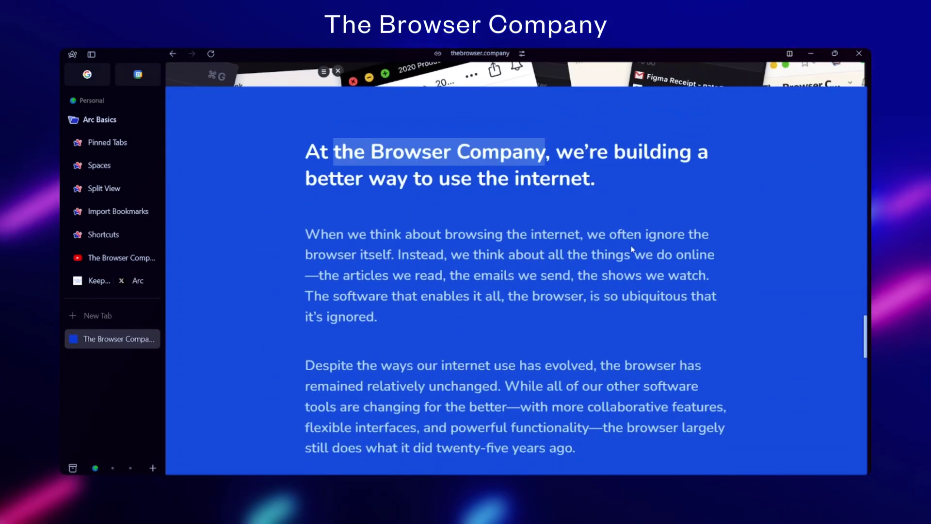
{"action": "scroll", "coordinate": [631, 249], "scroll_direction": "down", "scroll_amount": 5}
{"action": "scroll", "coordinate": [632, 249], "scroll_direction": "down", "scroll_amount": 3}
{"action": "scroll", "coordinate": [631, 248], "scroll_direction": "down", "scroll_amount": 5}
{"action": "scroll", "coordinate": [632, 247], "scroll_direction": "down", "scroll_amount": 5}
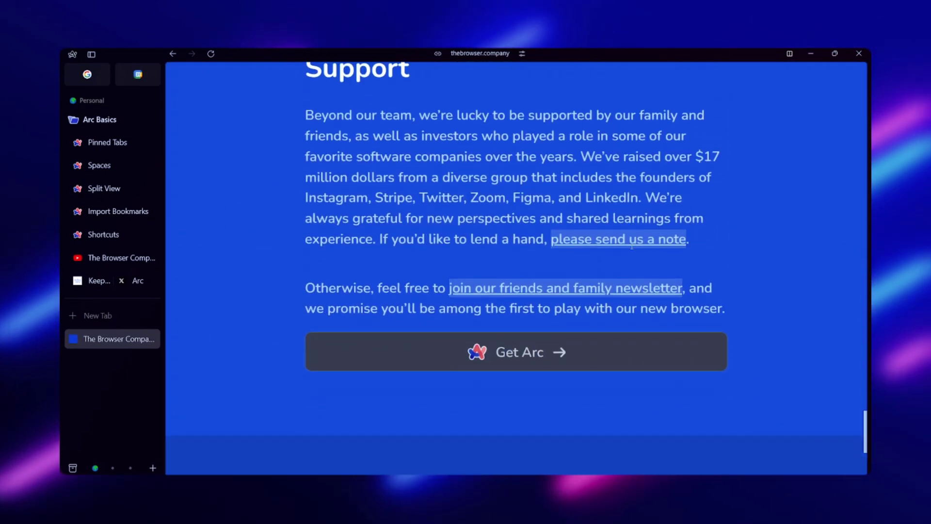
{"action": "scroll", "coordinate": [632, 248], "scroll_direction": "down", "scroll_amount": 5}
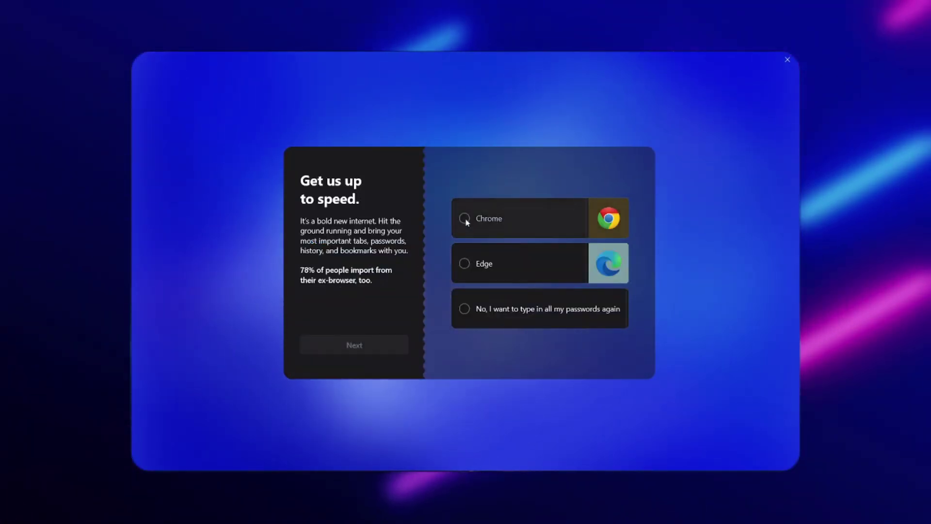
Select Chrome as the import source and advance to the bookmarks step.
{"action": "left_click", "coordinate": [465, 218]}
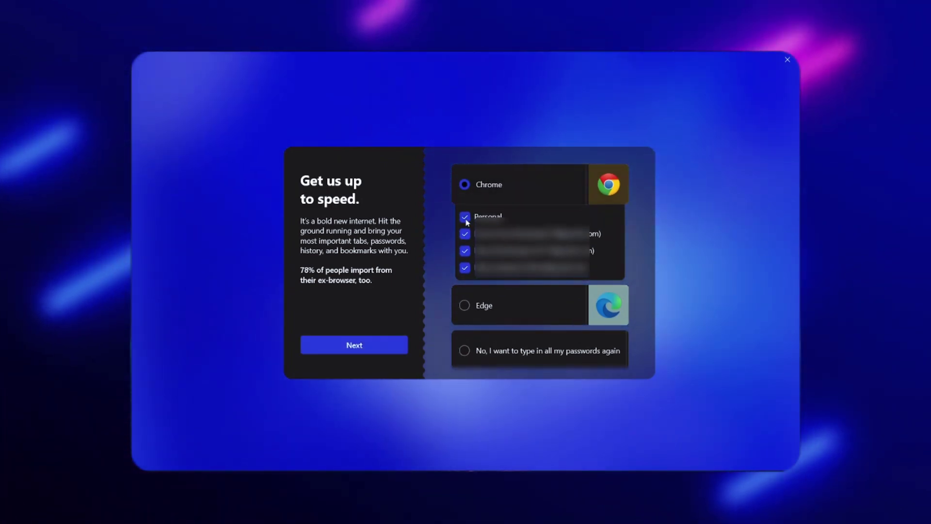
{"action": "left_click", "coordinate": [354, 345]}
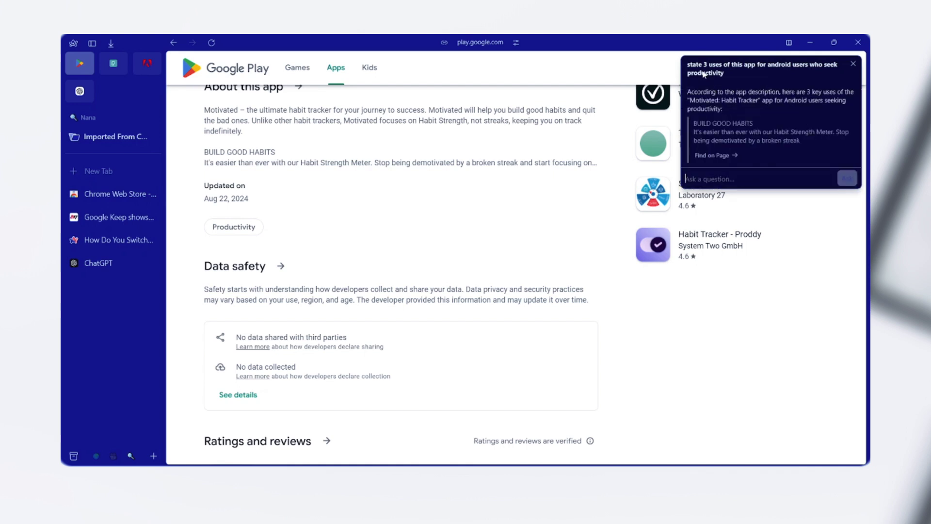
{"action": "scroll", "coordinate": [704, 74], "scroll_direction": "down", "scroll_amount": 3}
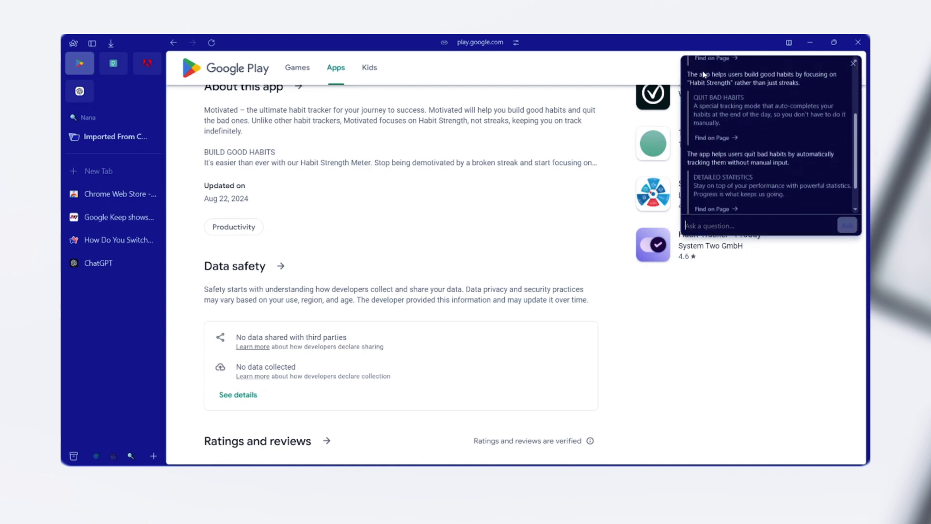
{"action": "scroll", "coordinate": [704, 74], "scroll_direction": "down", "scroll_amount": 2}
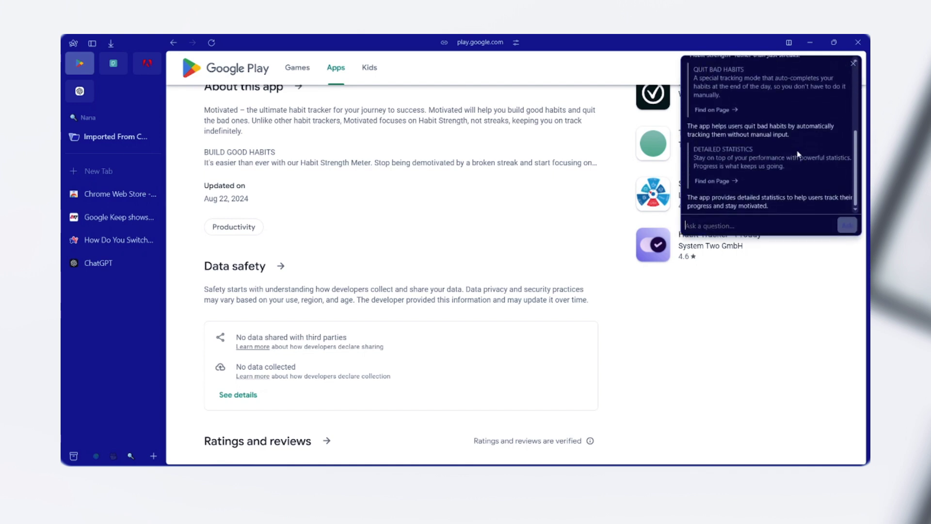
{"action": "scroll", "coordinate": [798, 154], "scroll_direction": "up", "scroll_amount": 4}
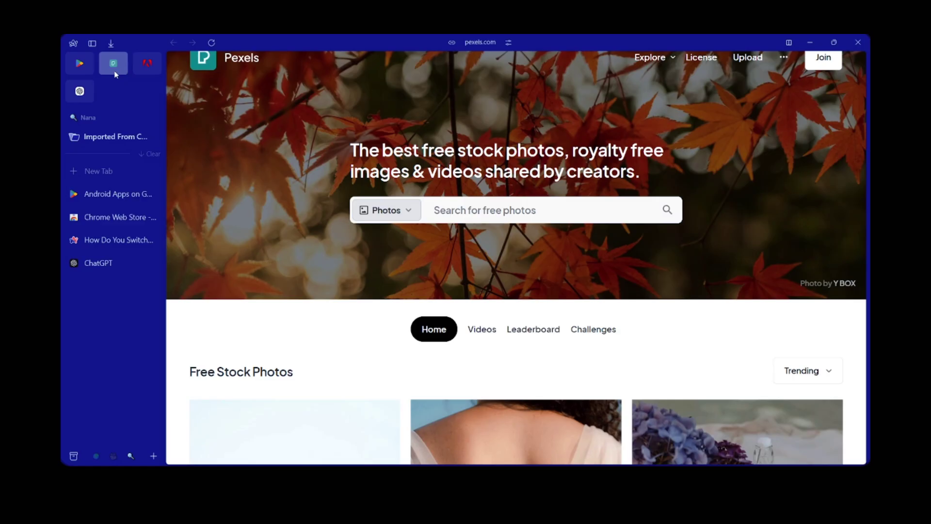
Open ChatGPT in a new split pane beside the Pexels page.
{"action": "key", "text": "ctrl+t"}
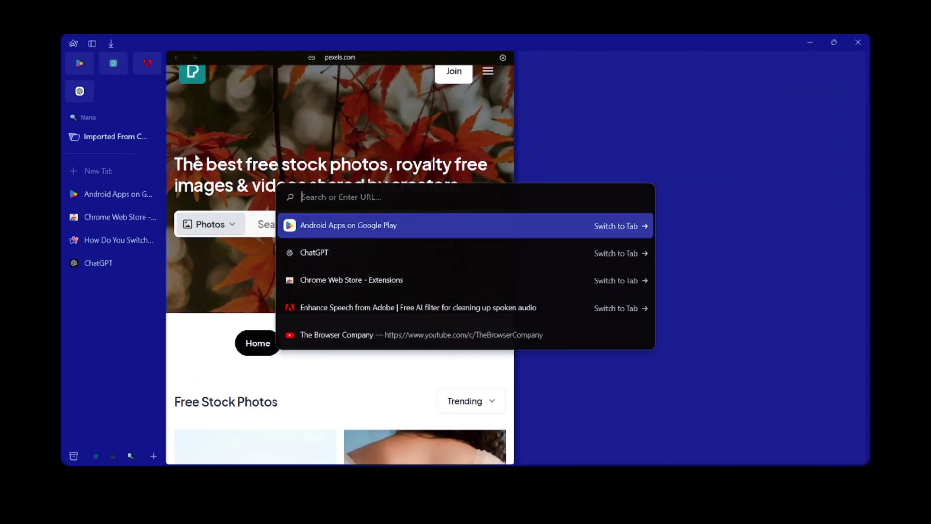
{"action": "left_click", "coordinate": [355, 255]}
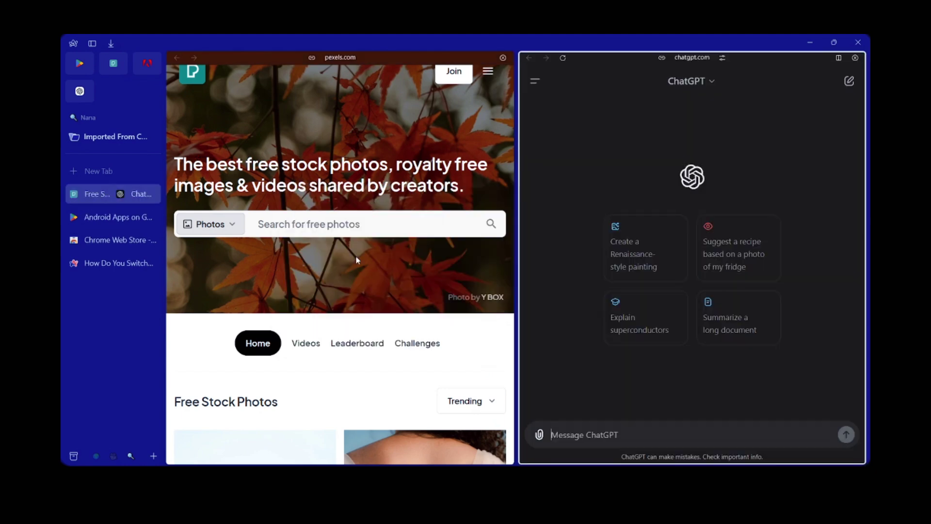
{"action": "scroll", "coordinate": [355, 260], "scroll_direction": "down", "scroll_amount": 5}
{"action": "scroll", "coordinate": [356, 259], "scroll_direction": "down", "scroll_amount": 5}
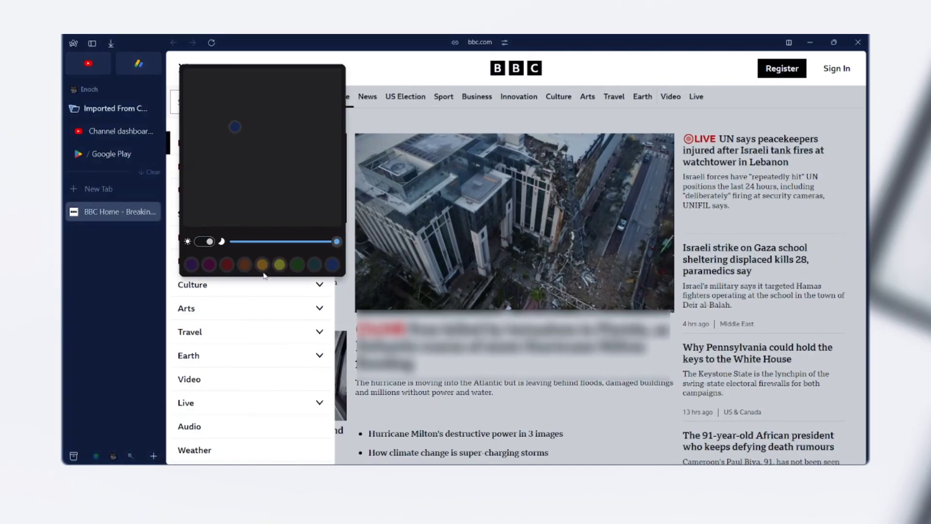
Apply the olive swatch in light mode with the tint intensity at full strength.
{"action": "left_click", "coordinate": [279, 265]}
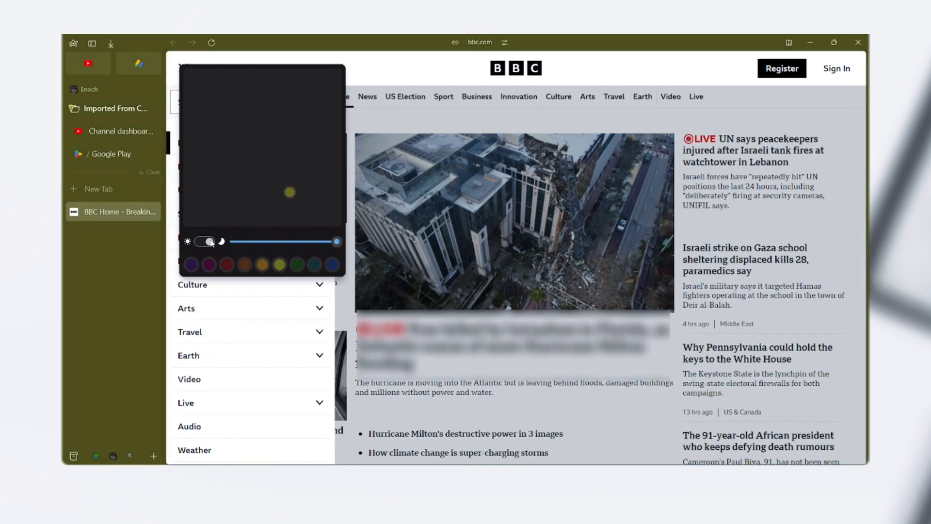
{"action": "left_click", "coordinate": [206, 241]}
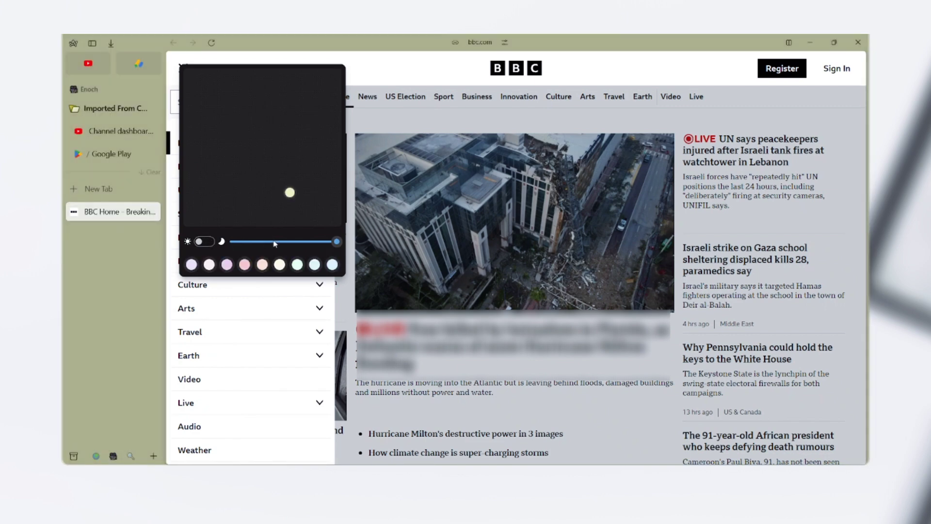
{"action": "left_click_drag", "start_coordinate": [274, 242], "coordinate": [318, 240]}
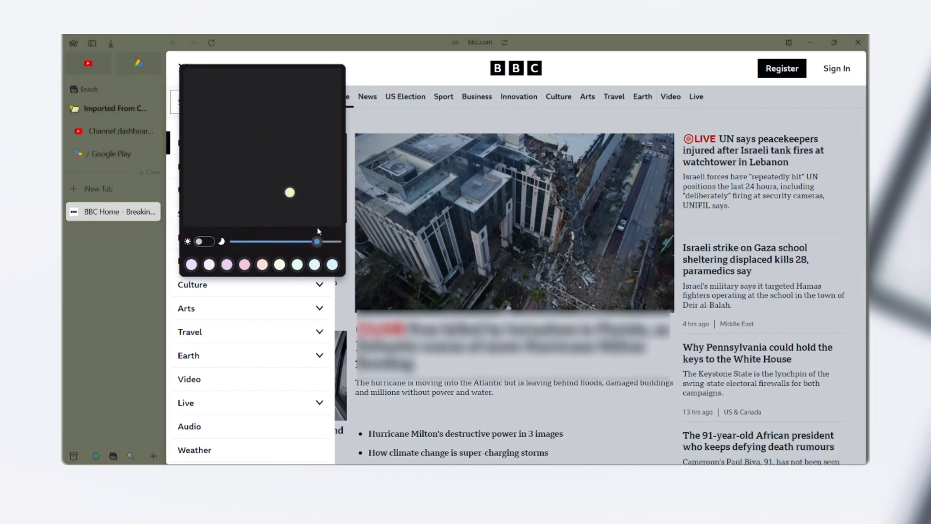
{"action": "left_click_drag", "start_coordinate": [317, 241], "coordinate": [336, 241]}
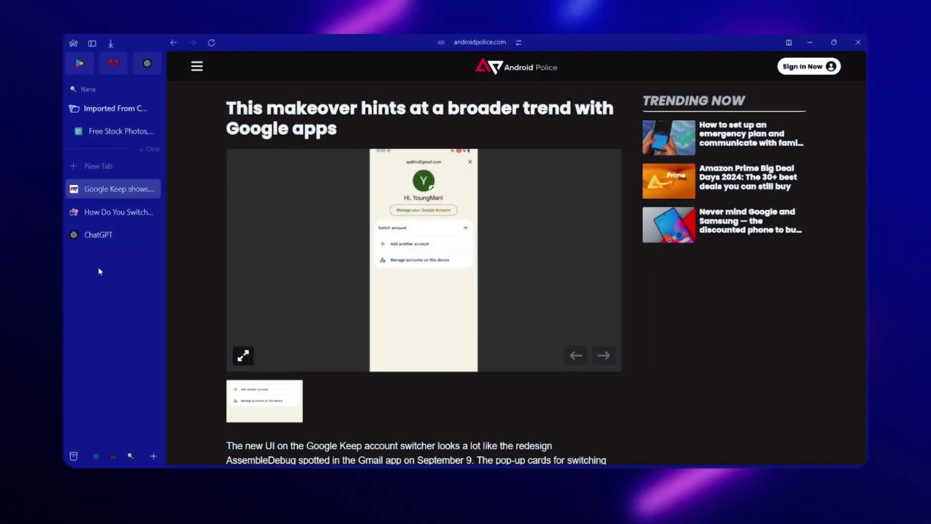
Check the recently closed tabs list, then drag the Pexels tab toward Favorites.
{"action": "left_click", "coordinate": [73, 456]}
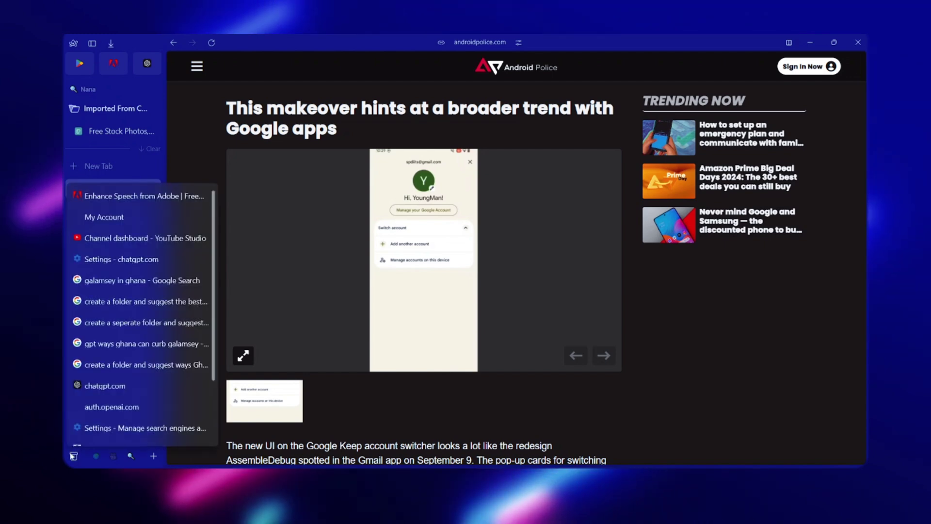
{"action": "scroll", "coordinate": [124, 364], "scroll_direction": "down", "scroll_amount": 3}
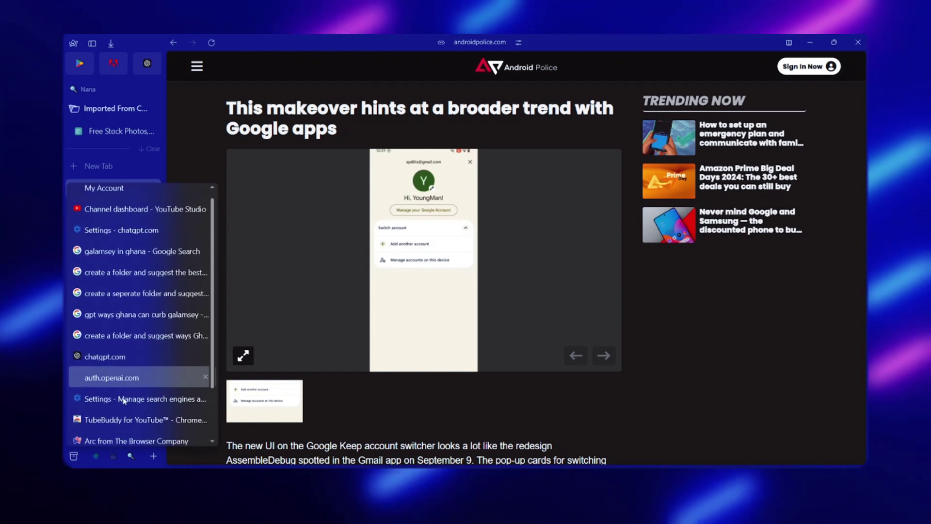
{"action": "scroll", "coordinate": [124, 386], "scroll_direction": "down", "scroll_amount": 2}
{"action": "scroll", "coordinate": [124, 400], "scroll_direction": "up", "scroll_amount": 3}
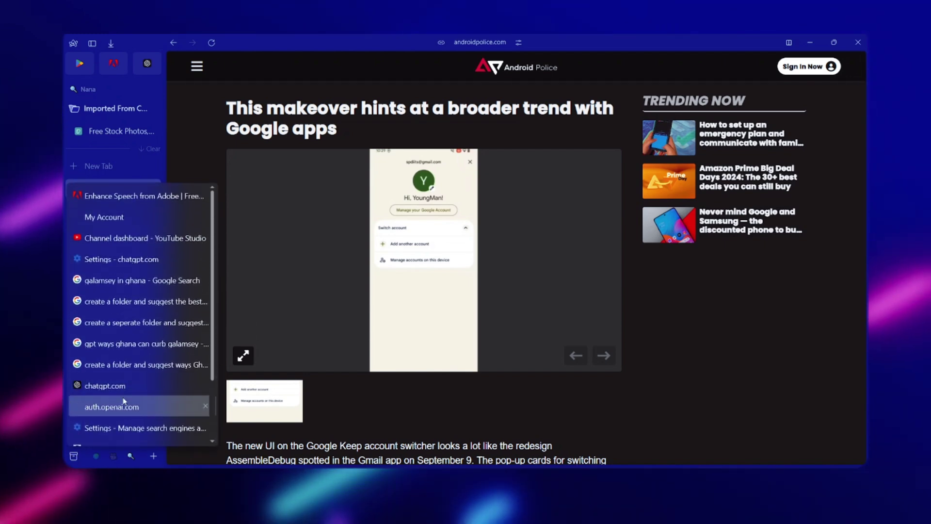
{"action": "scroll", "coordinate": [128, 399], "scroll_direction": "down", "scroll_amount": 1}
{"action": "scroll", "coordinate": [131, 397], "scroll_direction": "up", "scroll_amount": 1}
{"action": "left_click", "coordinate": [273, 345]}
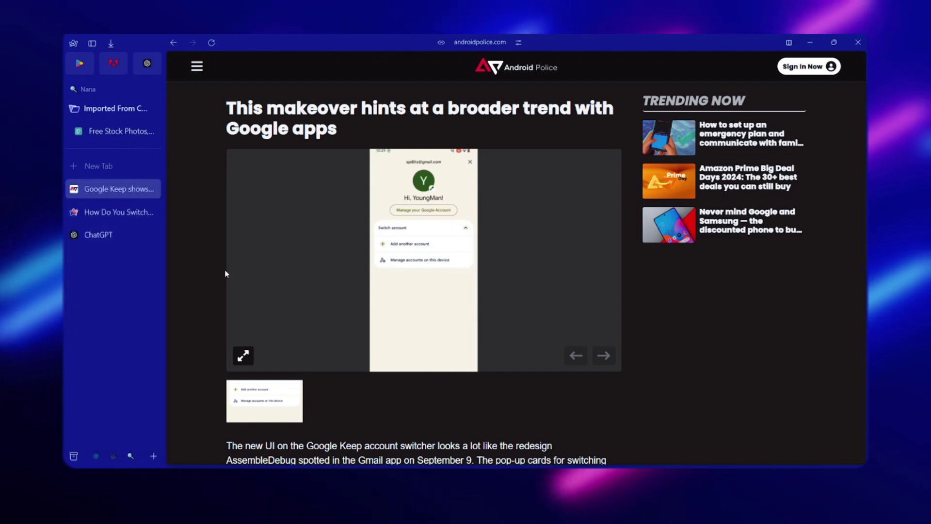
{"action": "mouse_move", "coordinate": [113, 131]}
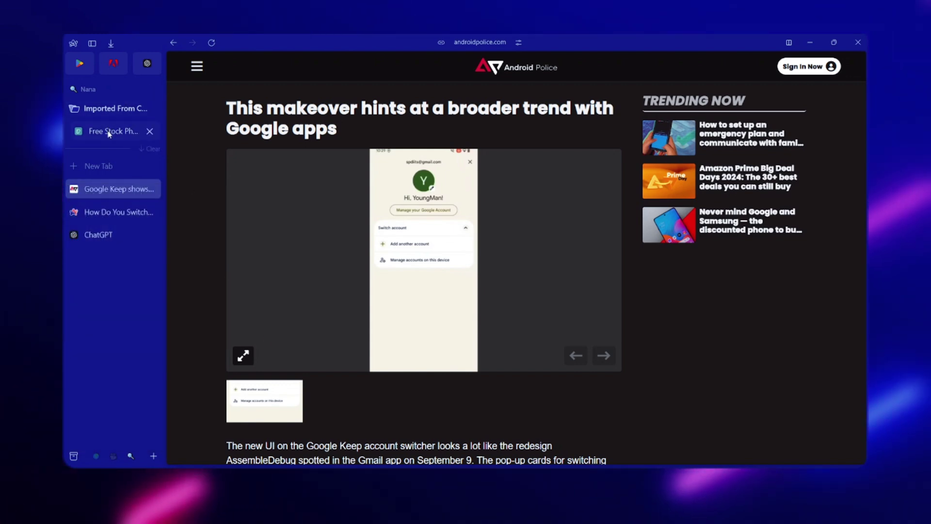
{"action": "left_click_drag", "start_coordinate": [110, 132], "coordinate": [105, 71]}
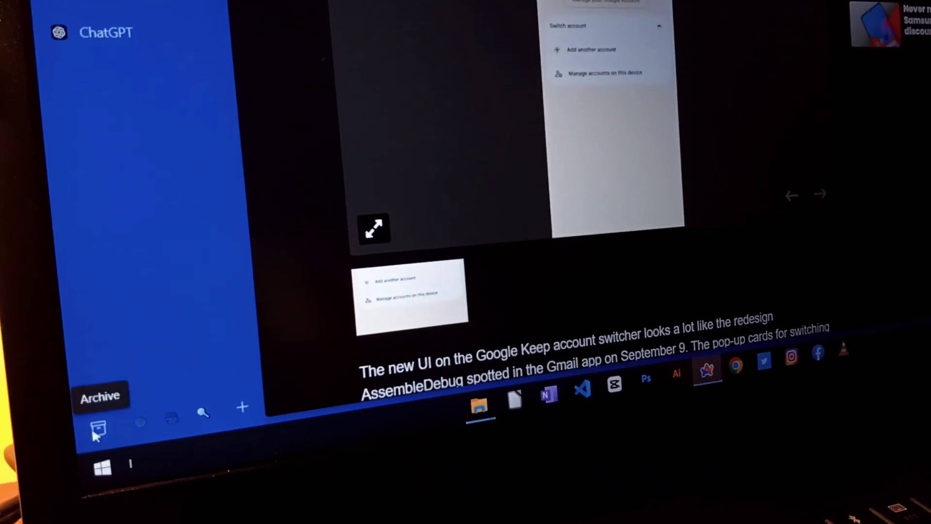
Check the tab archive, then drag Free Stock Photos into the Favorites grid.
{"action": "left_click", "coordinate": [92, 427]}
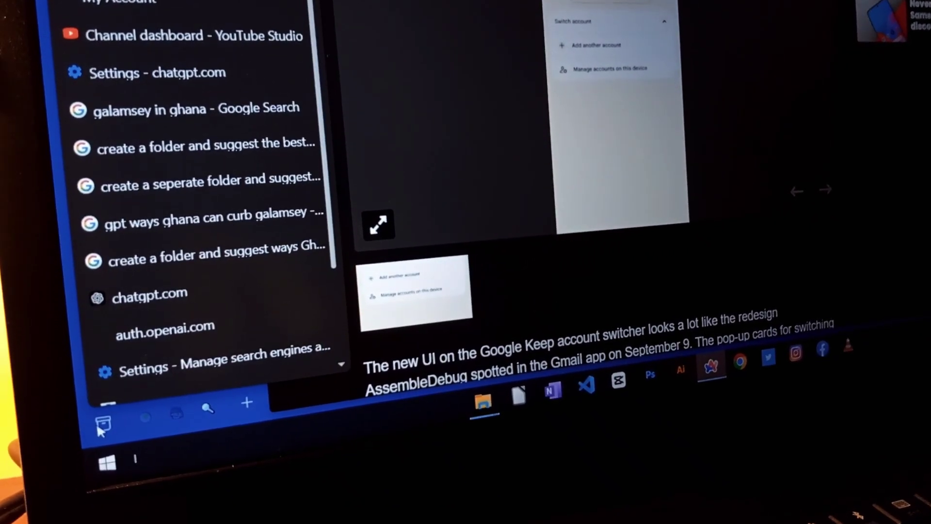
{"action": "left_click", "coordinate": [98, 425]}
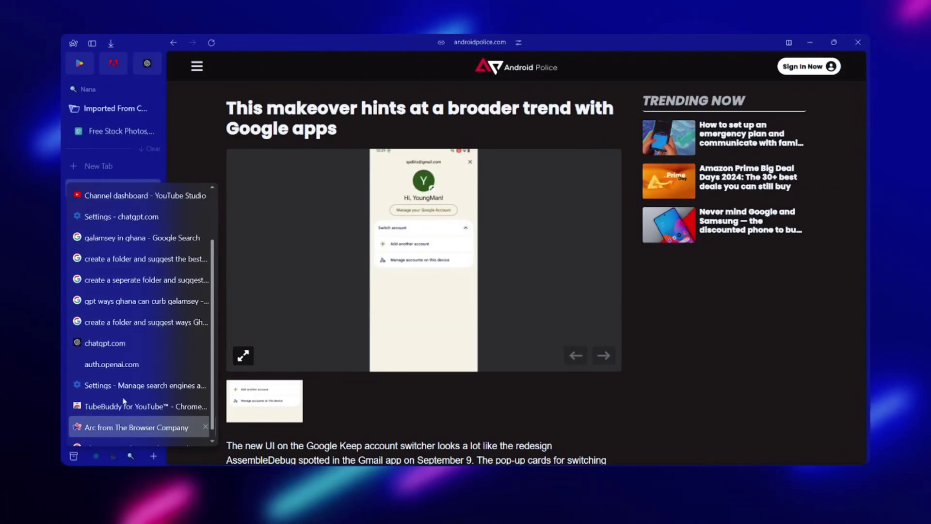
{"action": "scroll", "coordinate": [125, 399], "scroll_direction": "up", "scroll_amount": 2}
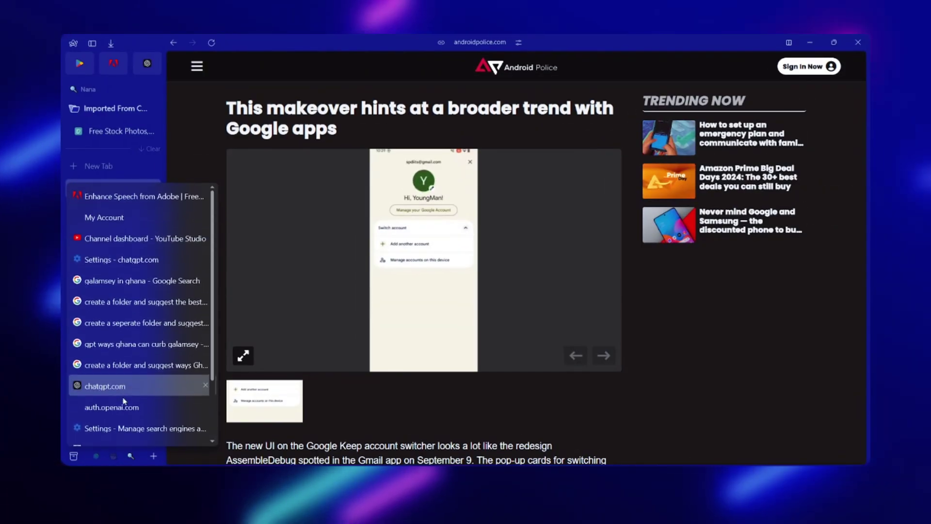
{"action": "left_click", "coordinate": [273, 345]}
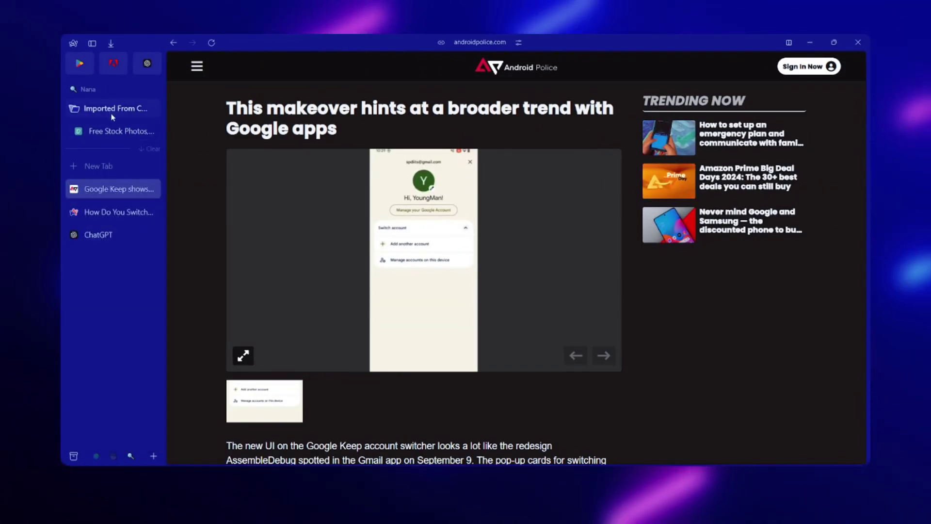
{"action": "left_click", "coordinate": [109, 132]}
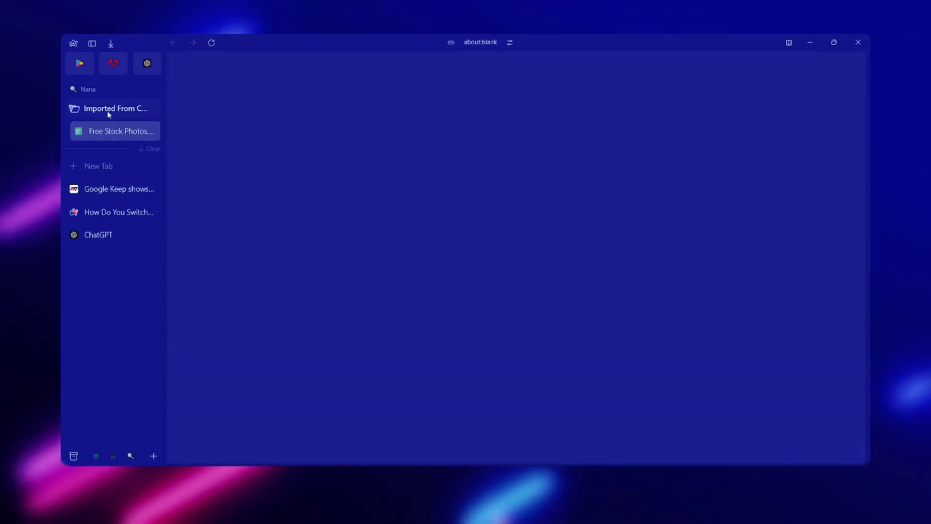
{"action": "left_click_drag", "start_coordinate": [109, 132], "coordinate": [106, 71]}
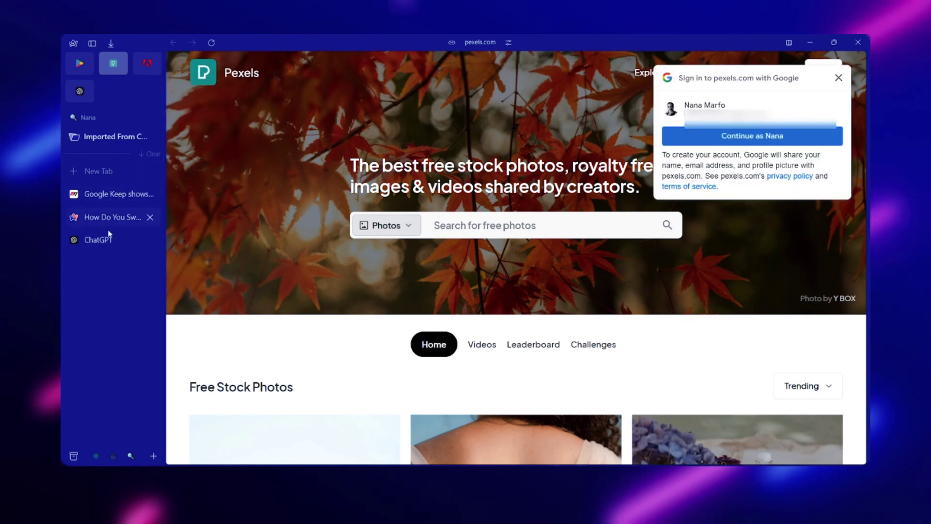
Close the Google sign-in prompt and cycle through the Personal, Enoch and Nana spaces.
{"action": "left_click", "coordinate": [839, 78]}
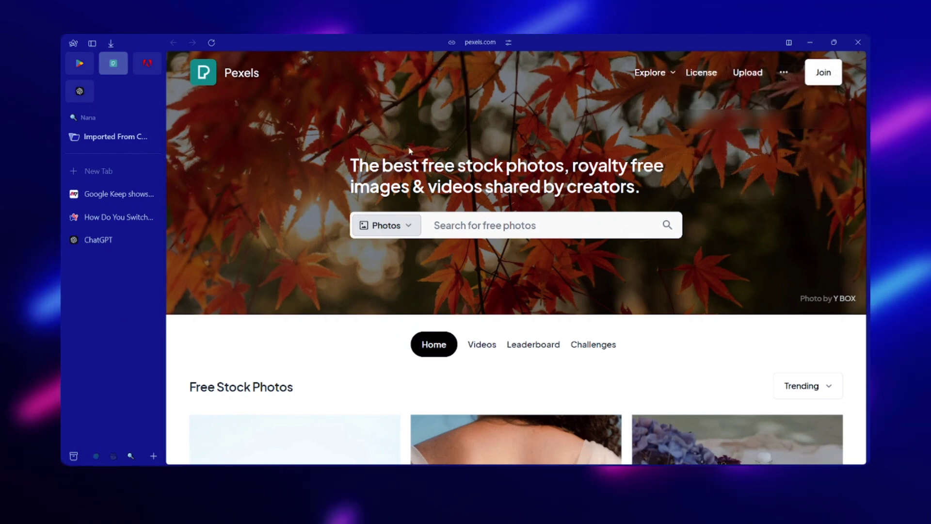
{"action": "left_click", "coordinate": [95, 457]}
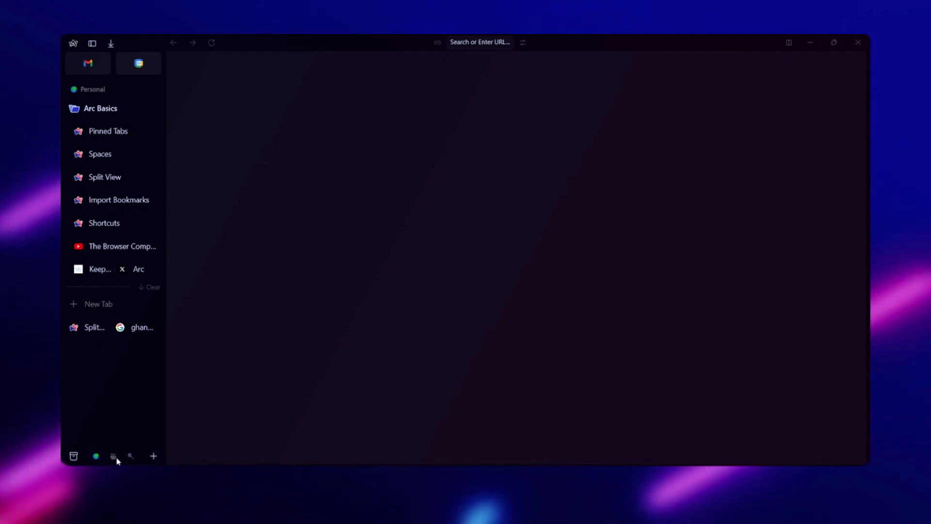
{"action": "left_click", "coordinate": [113, 456]}
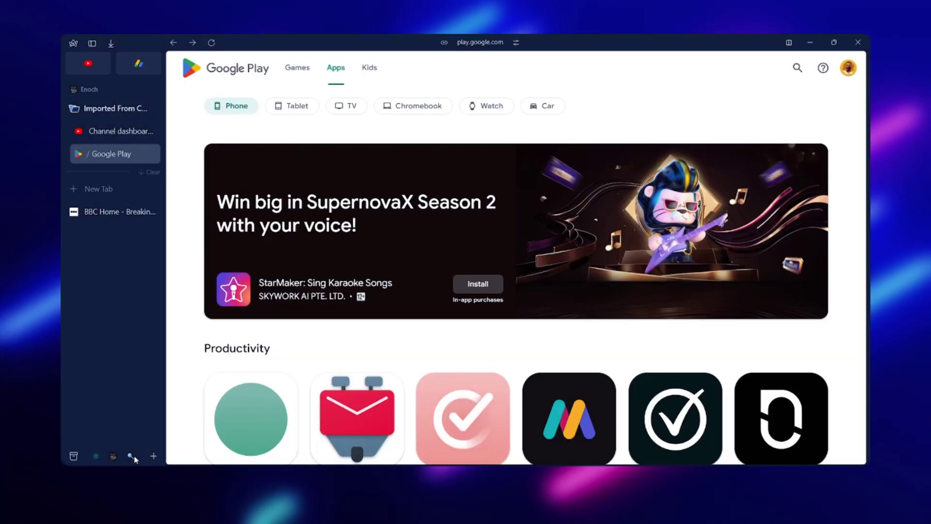
{"action": "left_click", "coordinate": [132, 456]}
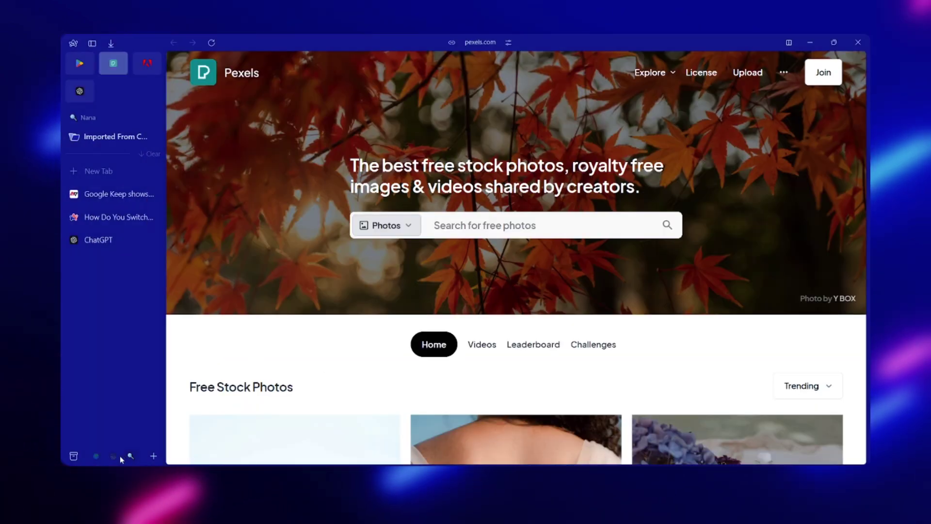
{"action": "left_click", "coordinate": [116, 455]}
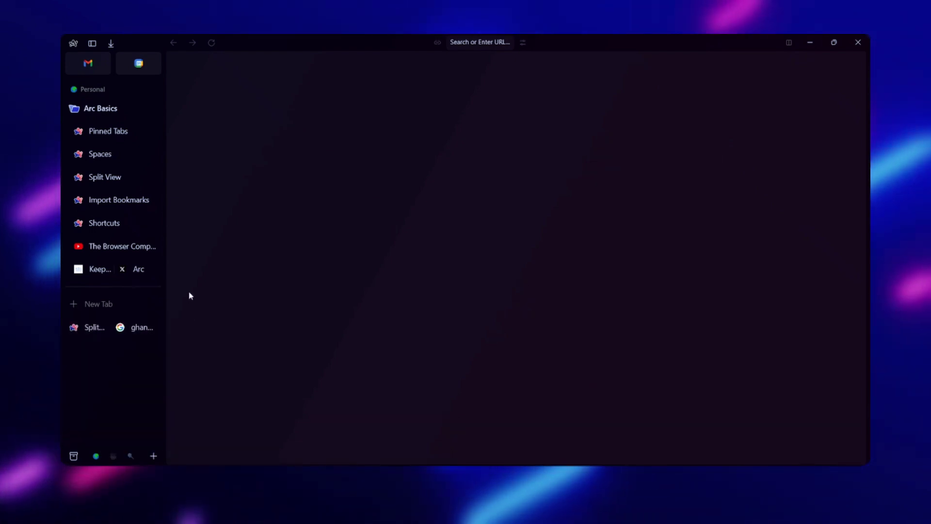
Try the Enoch and Nana space menus, then pick Personal's change-icon option.
{"action": "right_click", "coordinate": [114, 458]}
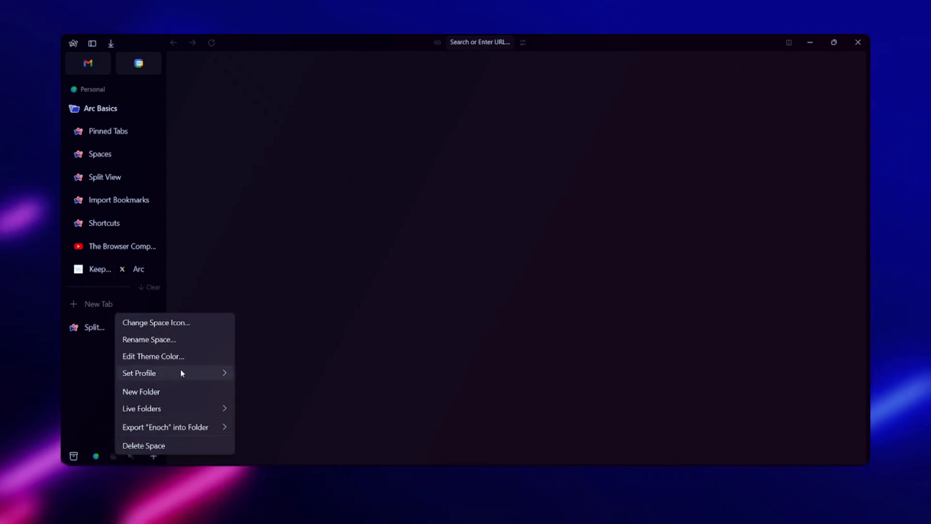
{"action": "mouse_move", "coordinate": [156, 374]}
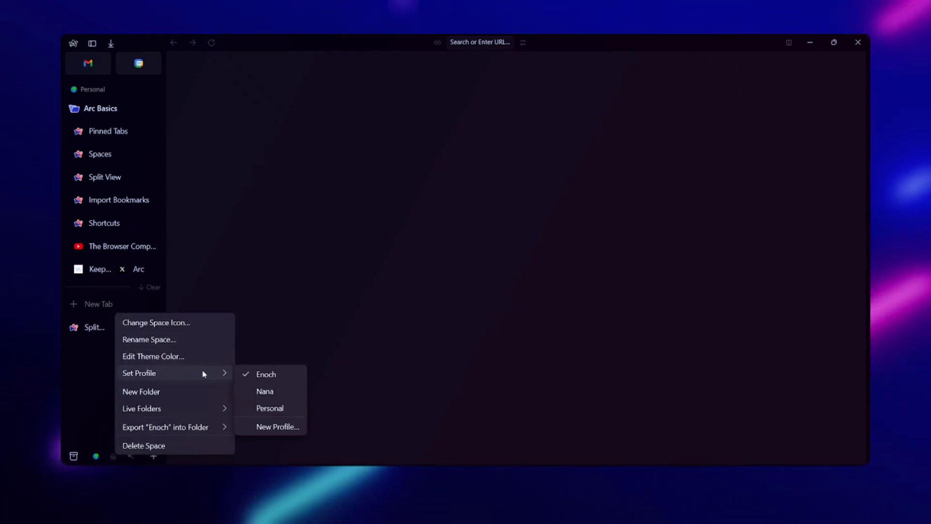
{"action": "left_click", "coordinate": [284, 320]}
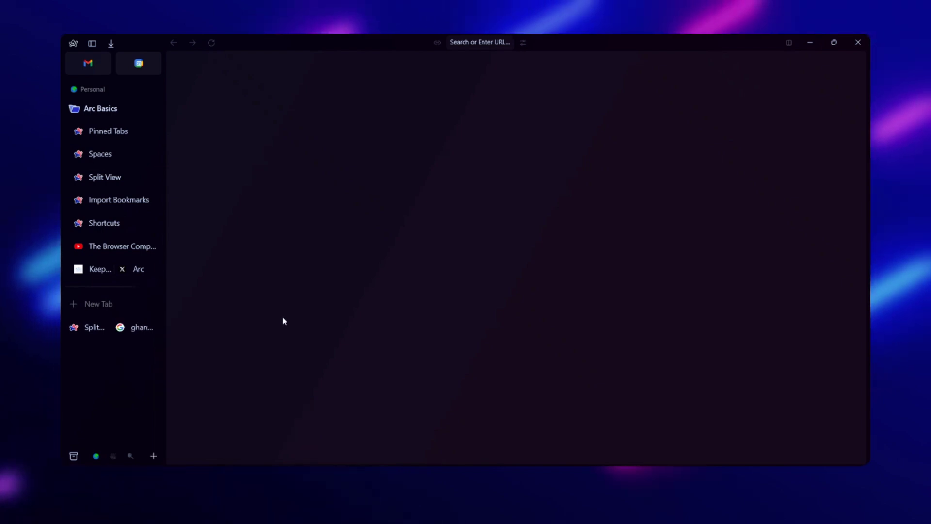
{"action": "right_click", "coordinate": [132, 455]}
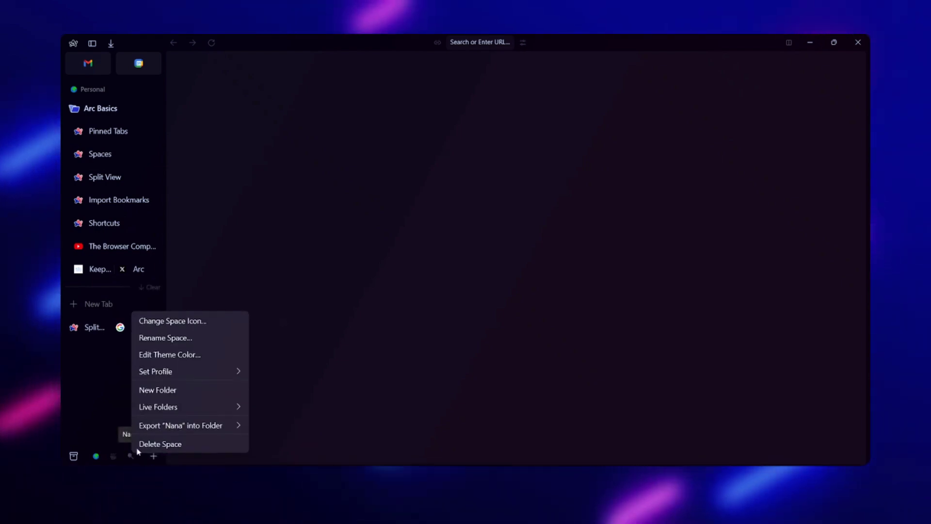
{"action": "left_click", "coordinate": [109, 407]}
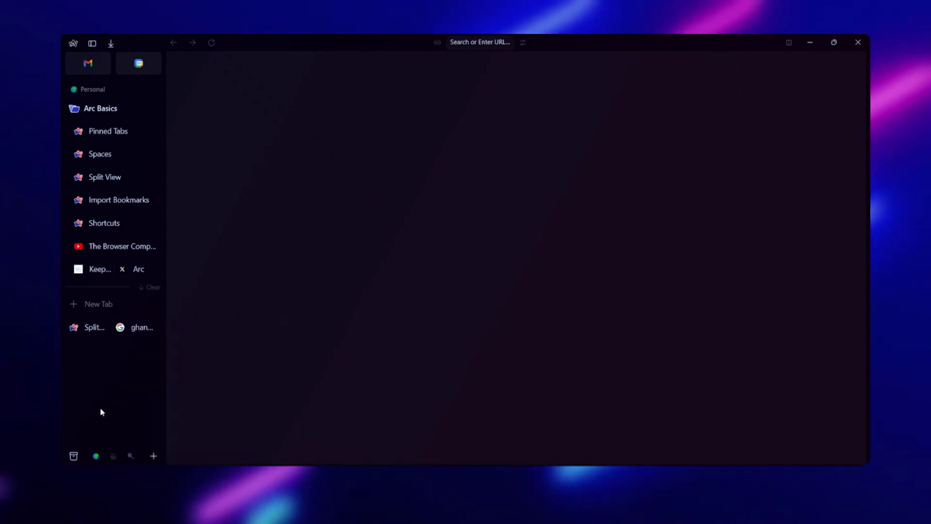
{"action": "right_click", "coordinate": [96, 456]}
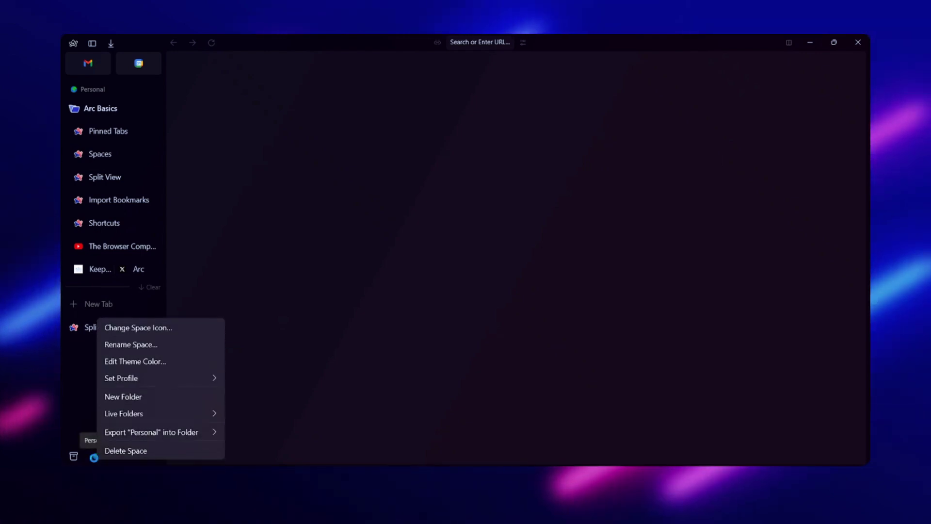
{"action": "left_click", "coordinate": [134, 327]}
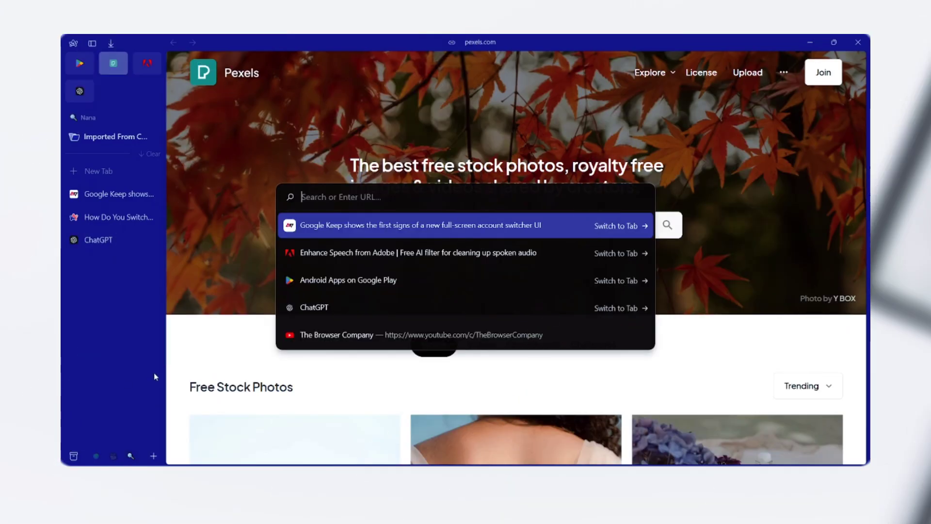
Demo Ctrl+T tab search, drag a second window right, and toggle the sidebar with Ctrl+S.
{"action": "key", "text": "ctrl+t"}
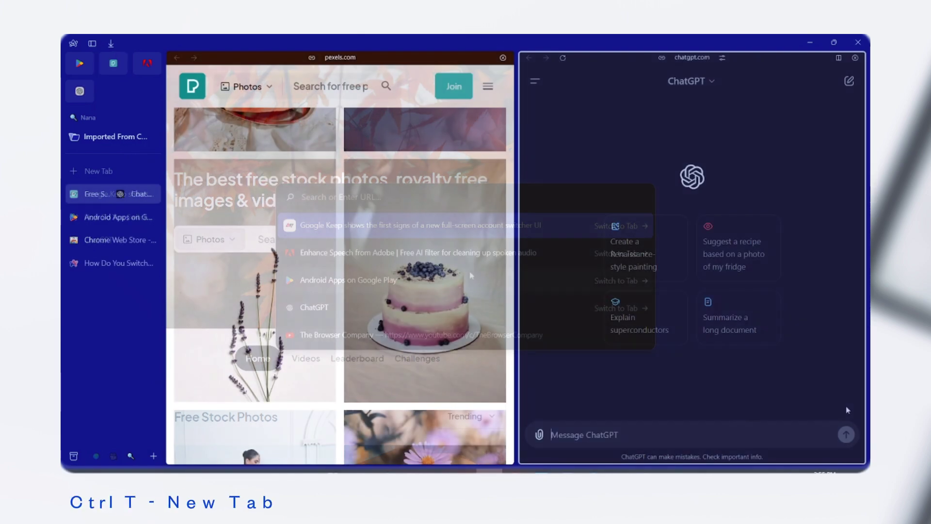
{"action": "mouse_move", "coordinate": [425, 280]}
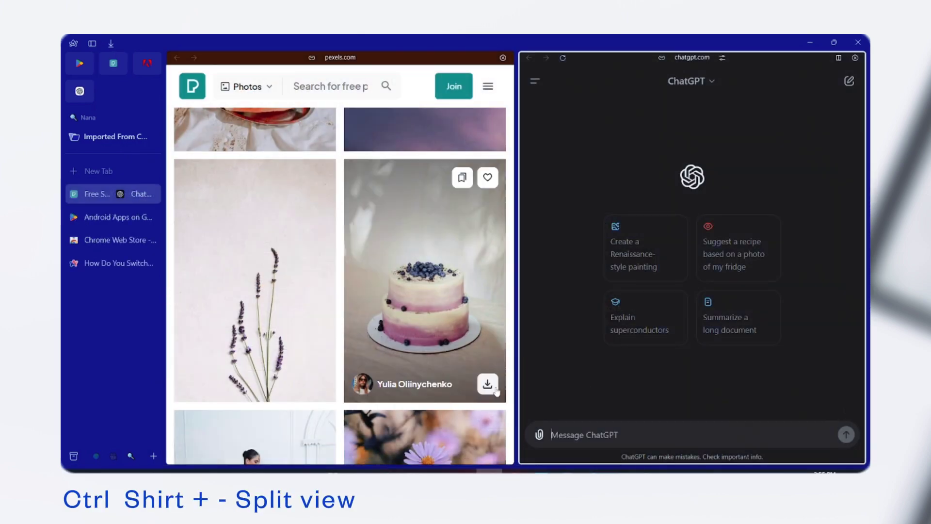
{"action": "scroll", "coordinate": [418, 371], "scroll_direction": "down", "scroll_amount": 5}
{"action": "scroll", "coordinate": [418, 372], "scroll_direction": "down", "scroll_amount": 5}
{"action": "scroll", "coordinate": [418, 371], "scroll_direction": "down", "scroll_amount": 5}
{"action": "scroll", "coordinate": [418, 371], "scroll_direction": "down", "scroll_amount": 2}
{"action": "scroll", "coordinate": [418, 371], "scroll_direction": "down", "scroll_amount": 5}
{"action": "scroll", "coordinate": [418, 371], "scroll_direction": "down", "scroll_amount": 4}
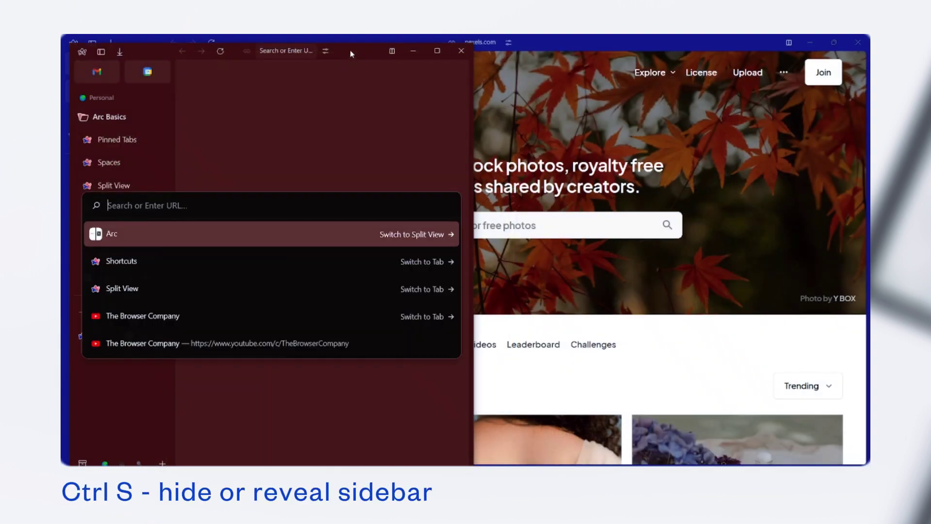
{"action": "left_click_drag", "start_coordinate": [352, 52], "coordinate": [551, 54]}
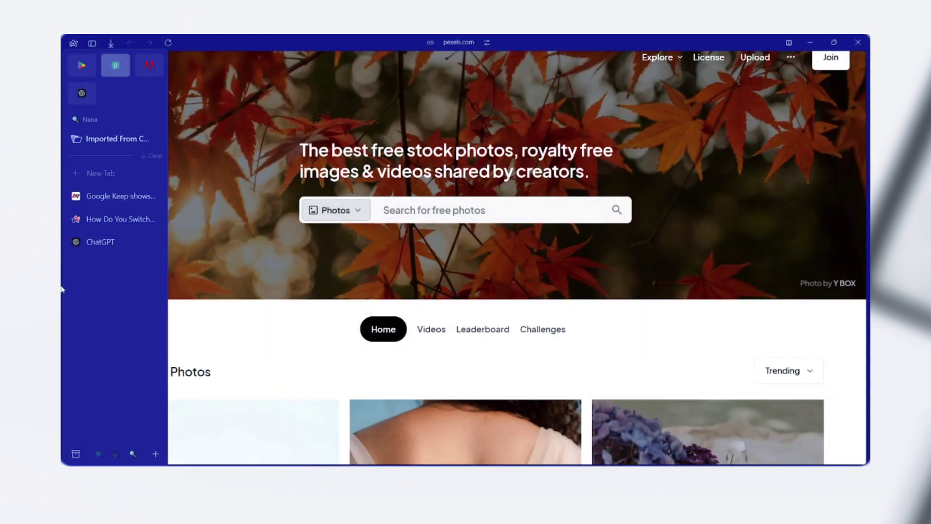
{"action": "key", "text": "ctrl+s"}
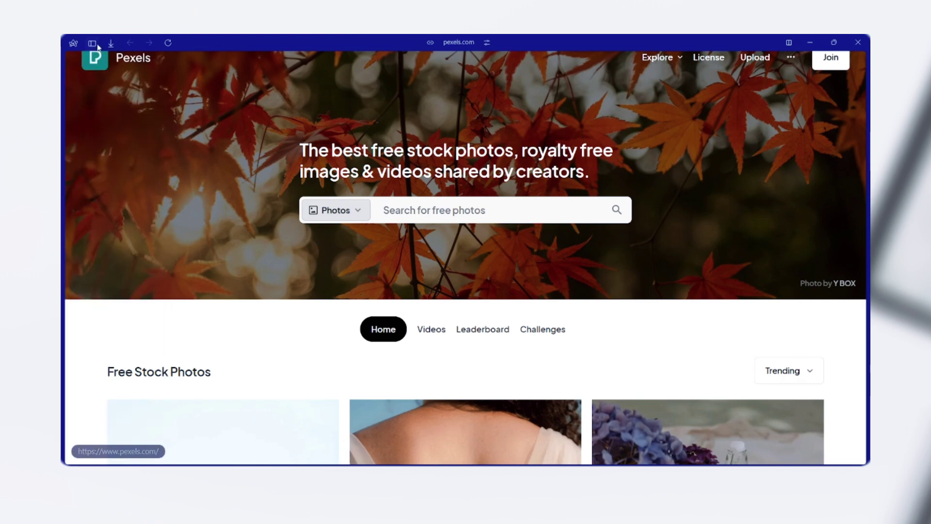
{"action": "left_click", "coordinate": [93, 43]}
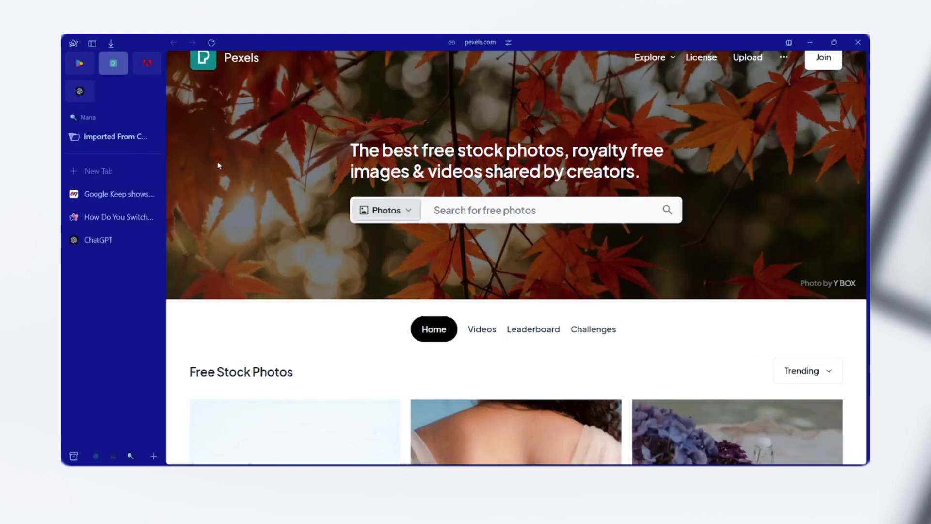
{"action": "key", "text": "ctrl+t"}
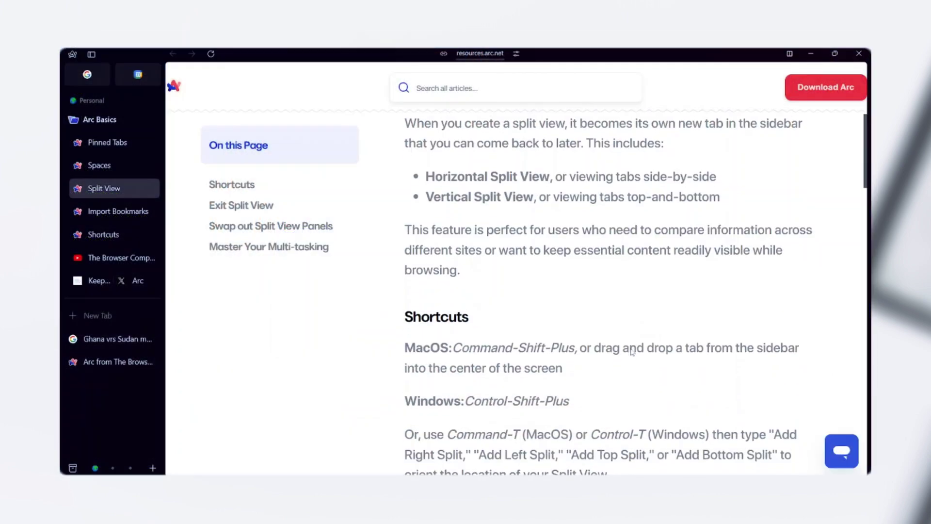
{"action": "scroll", "coordinate": [631, 351], "scroll_direction": "down", "scroll_amount": 2}
{"action": "scroll", "coordinate": [630, 351], "scroll_direction": "down", "scroll_amount": 2}
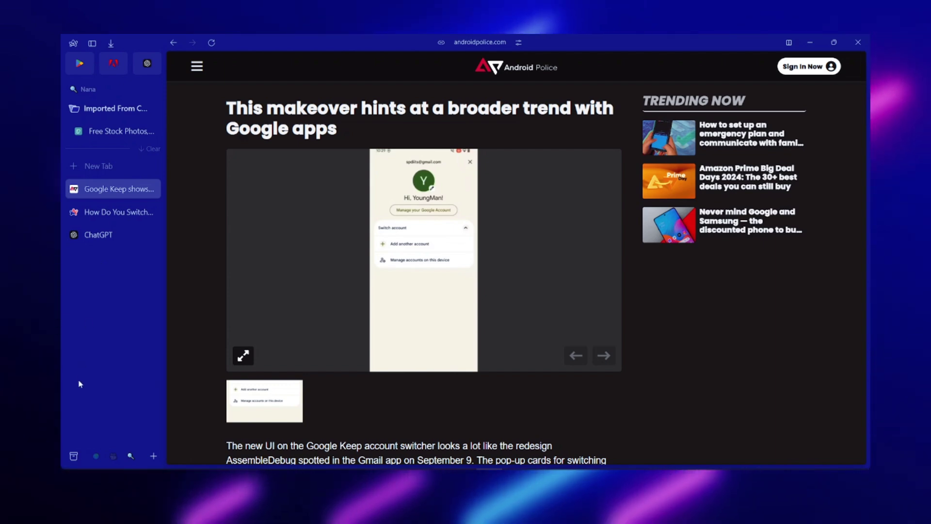
Glance at the archived tabs, then drag the Free Stock Photos tab into favourites.
{"action": "left_click", "coordinate": [73, 455]}
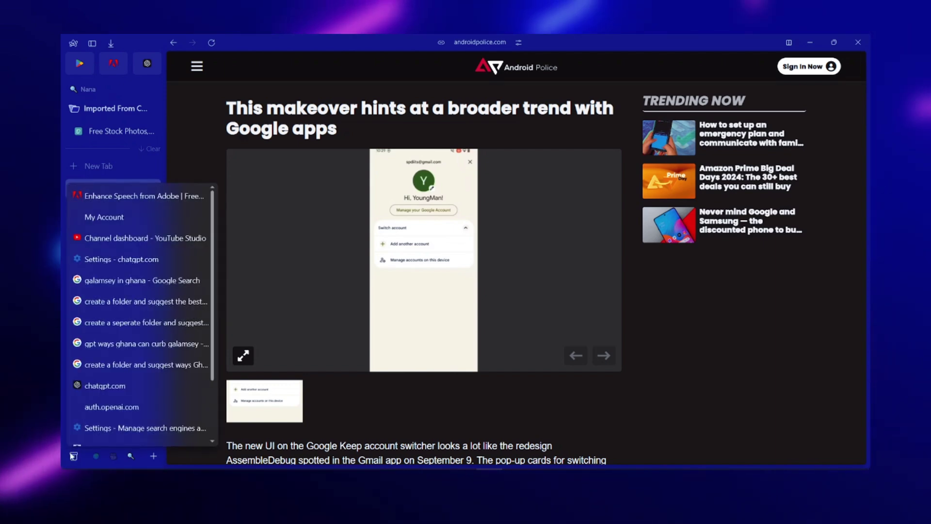
{"action": "scroll", "coordinate": [124, 363], "scroll_direction": "down", "scroll_amount": 3}
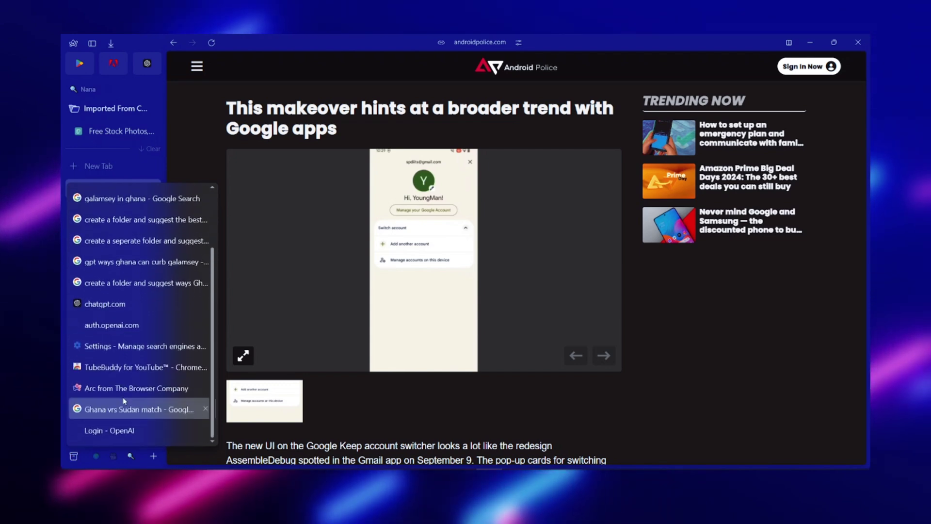
{"action": "scroll", "coordinate": [124, 401], "scroll_direction": "up", "scroll_amount": 3}
{"action": "scroll", "coordinate": [123, 400], "scroll_direction": "down", "scroll_amount": 4}
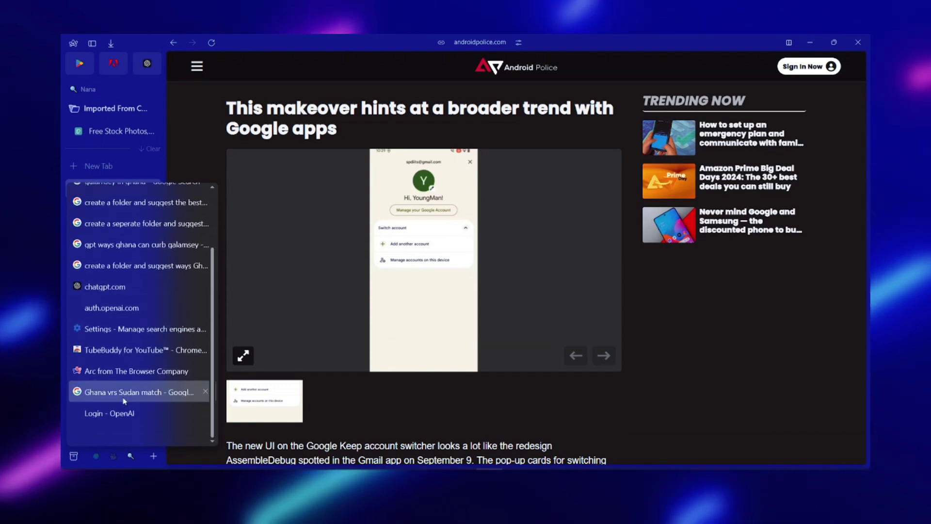
{"action": "scroll", "coordinate": [123, 399], "scroll_direction": "up", "scroll_amount": 3}
{"action": "left_click", "coordinate": [211, 209]}
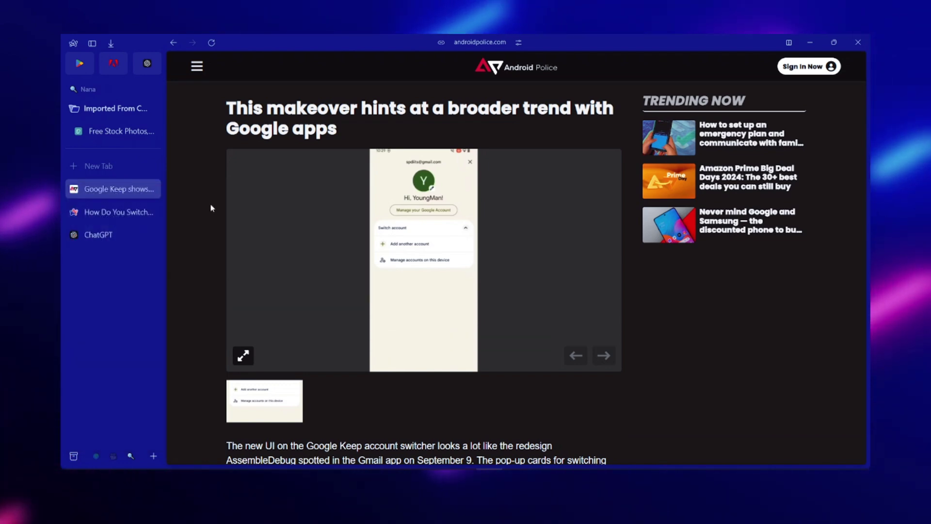
{"action": "mouse_move", "coordinate": [110, 131]}
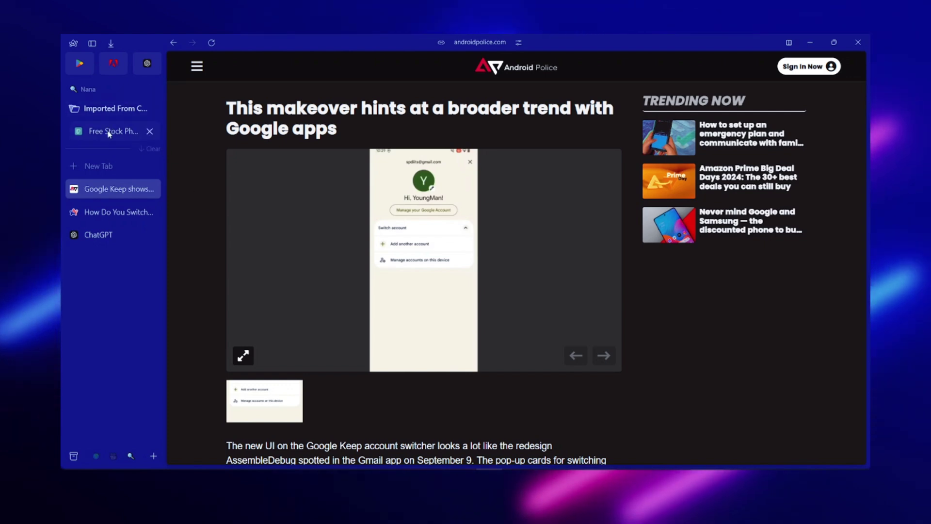
{"action": "left_click_drag", "start_coordinate": [109, 132], "coordinate": [106, 71]}
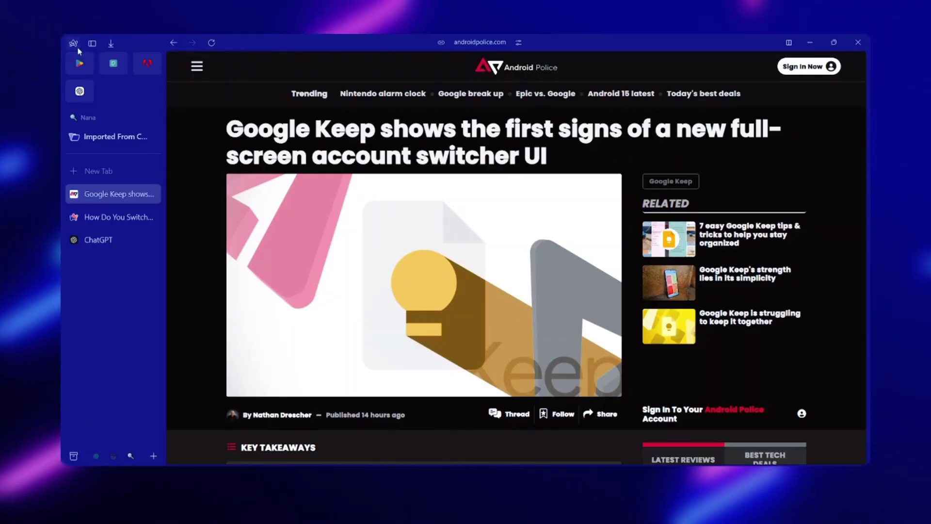
Back on the desktop, open Arc's main menu to reach the extensions options.
{"action": "left_click", "coordinate": [74, 44]}
{"action": "mouse_move", "coordinate": [106, 206]}
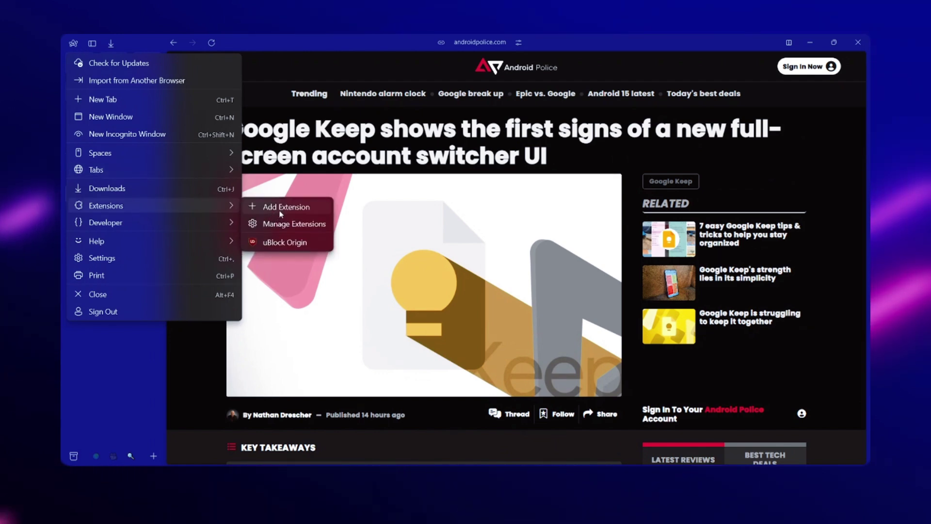
Choose Add Extension to load the Chrome Web Store extensions page.
{"action": "left_click", "coordinate": [277, 210]}
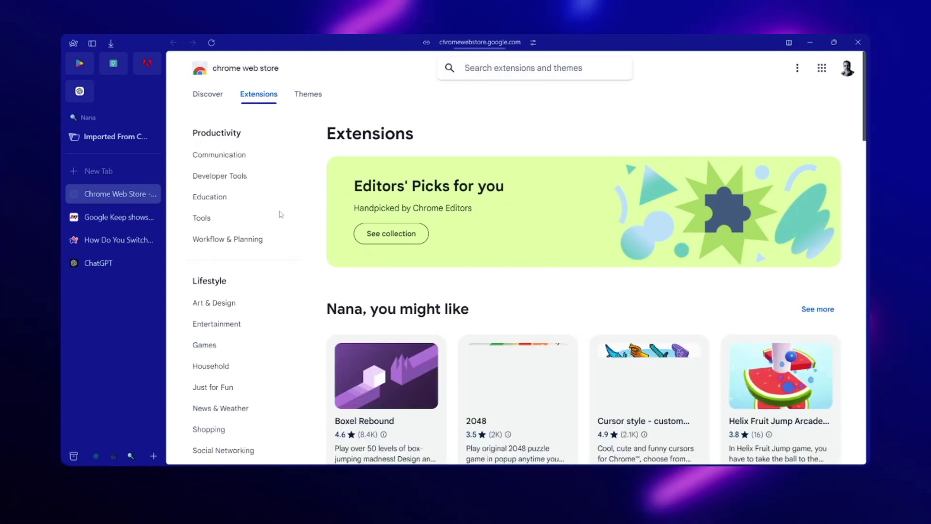
{"action": "scroll", "coordinate": [281, 215], "scroll_direction": "down", "scroll_amount": 3}
{"action": "scroll", "coordinate": [279, 215], "scroll_direction": "down", "scroll_amount": 5}
{"action": "scroll", "coordinate": [436, 254], "scroll_direction": "down", "scroll_amount": 2}
{"action": "scroll", "coordinate": [850, 417], "scroll_direction": "down", "scroll_amount": 5}
{"action": "scroll", "coordinate": [850, 417], "scroll_direction": "up", "scroll_amount": 15}
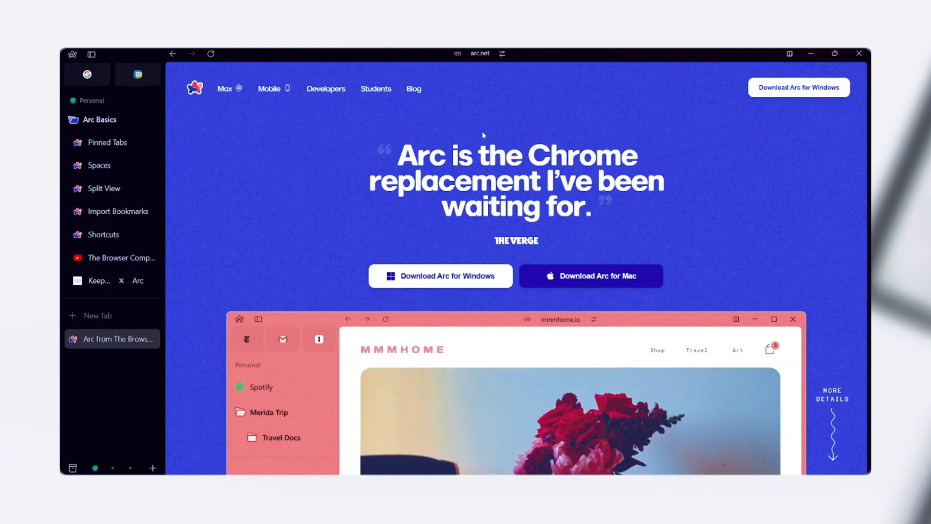
{"action": "scroll", "coordinate": [482, 135], "scroll_direction": "down", "scroll_amount": 2}
{"action": "scroll", "coordinate": [482, 135], "scroll_direction": "down", "scroll_amount": 6}
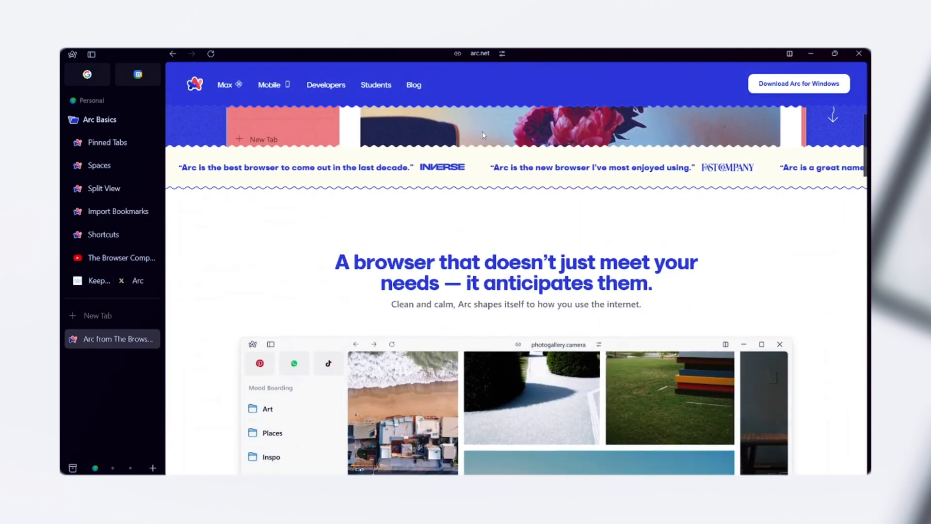
{"action": "scroll", "coordinate": [482, 131], "scroll_direction": "down", "scroll_amount": 1}
{"action": "scroll", "coordinate": [482, 131], "scroll_direction": "down", "scroll_amount": 5}
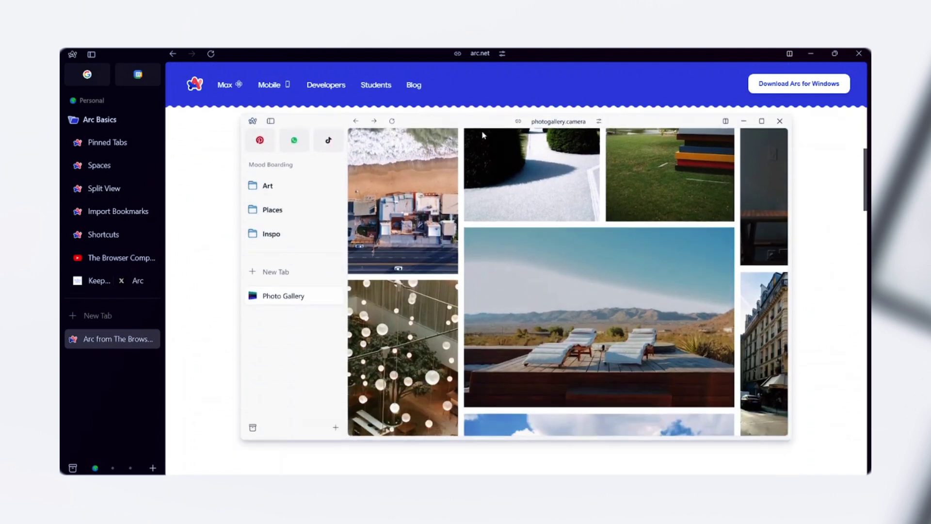
{"action": "scroll", "coordinate": [482, 135], "scroll_direction": "down", "scroll_amount": 2}
{"action": "scroll", "coordinate": [482, 134], "scroll_direction": "down", "scroll_amount": 1}
{"action": "scroll", "coordinate": [483, 135], "scroll_direction": "down", "scroll_amount": 2}
{"action": "scroll", "coordinate": [483, 134], "scroll_direction": "down", "scroll_amount": 4}
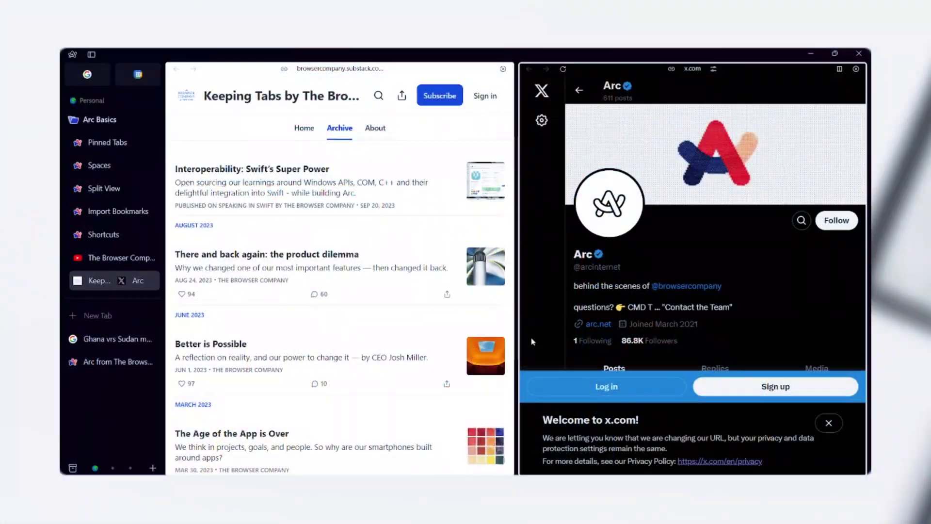
{"action": "scroll", "coordinate": [648, 291], "scroll_direction": "down", "scroll_amount": 5}
{"action": "scroll", "coordinate": [648, 291], "scroll_direction": "down", "scroll_amount": 3}
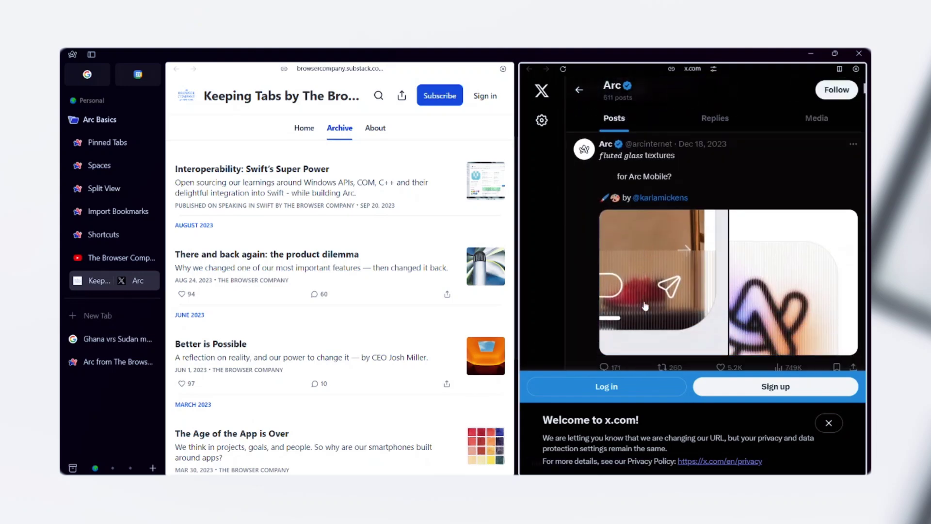
{"action": "scroll", "coordinate": [645, 307], "scroll_direction": "down", "scroll_amount": 4}
{"action": "scroll", "coordinate": [692, 339], "scroll_direction": "down", "scroll_amount": 3}
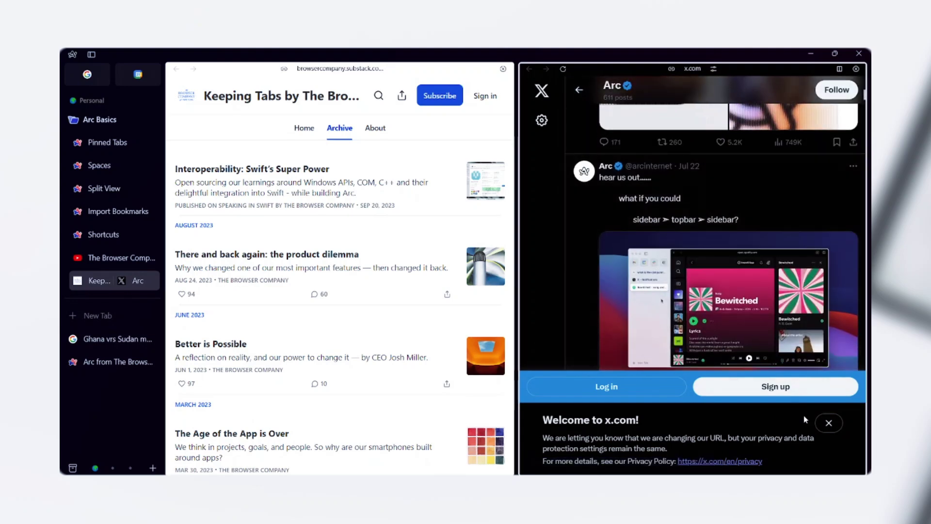
Close the 'Welcome to x.com' banner in the x.com split pane.
{"action": "left_click", "coordinate": [829, 423]}
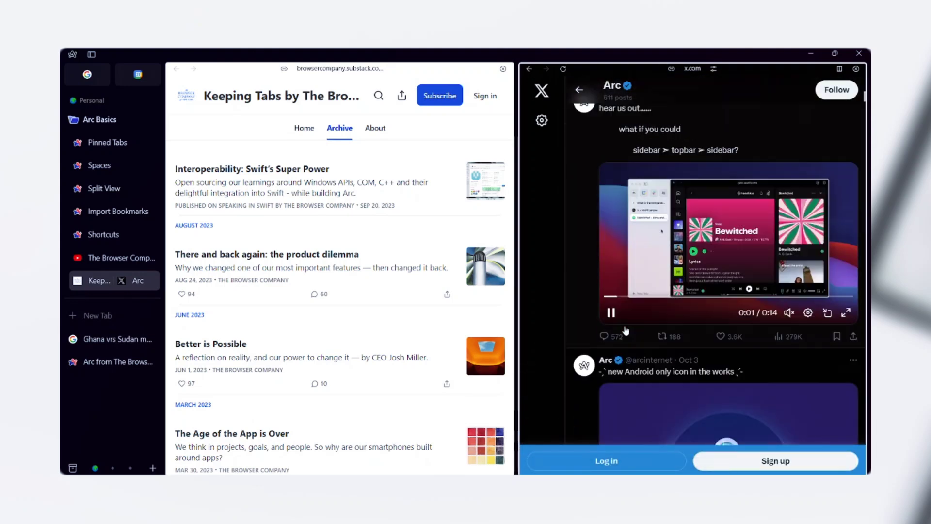
{"action": "scroll", "coordinate": [659, 355], "scroll_direction": "down", "scroll_amount": 5}
{"action": "scroll", "coordinate": [626, 330], "scroll_direction": "down", "scroll_amount": 5}
{"action": "scroll", "coordinate": [626, 330], "scroll_direction": "up", "scroll_amount": 5}
{"action": "scroll", "coordinate": [626, 330], "scroll_direction": "up", "scroll_amount": 5}
{"action": "scroll", "coordinate": [626, 329], "scroll_direction": "up", "scroll_amount": 5}
{"action": "scroll", "coordinate": [627, 329], "scroll_direction": "up", "scroll_amount": 3}
{"action": "scroll", "coordinate": [475, 308], "scroll_direction": "down", "scroll_amount": 5}
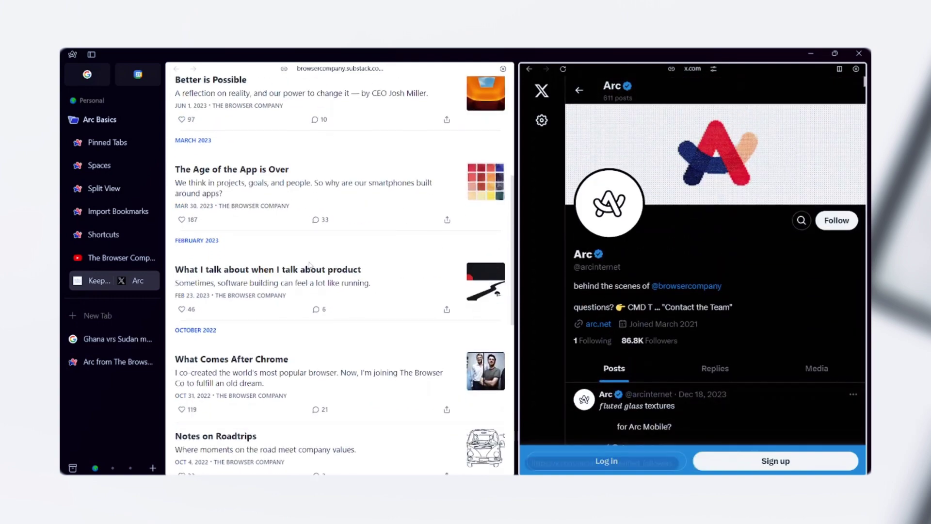
{"action": "scroll", "coordinate": [475, 308], "scroll_direction": "down", "scroll_amount": 3}
{"action": "scroll", "coordinate": [475, 307], "scroll_direction": "up", "scroll_amount": 3}
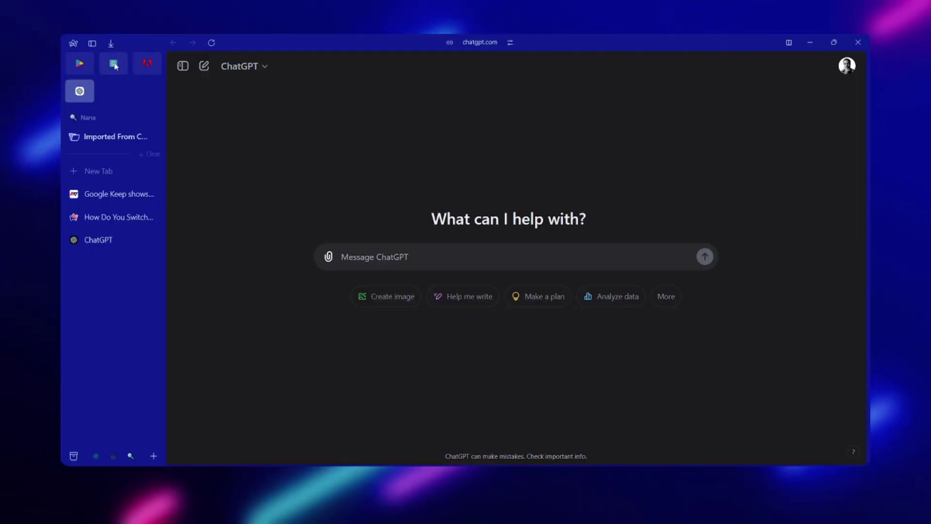
From the Arc menu, start a second split pane with its own search bar.
{"action": "left_click", "coordinate": [73, 43]}
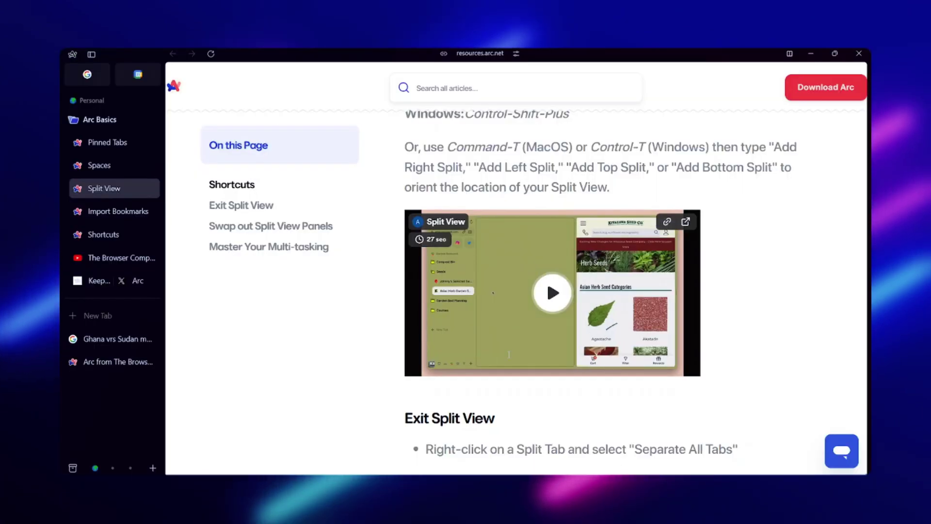
{"action": "key", "text": "ctrl+shift+plus"}
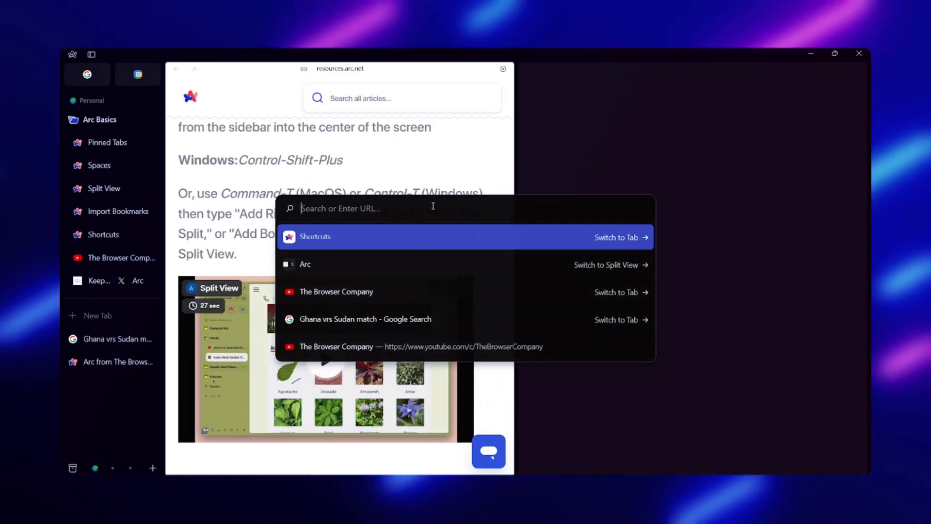
{"action": "type", "text": "g"}
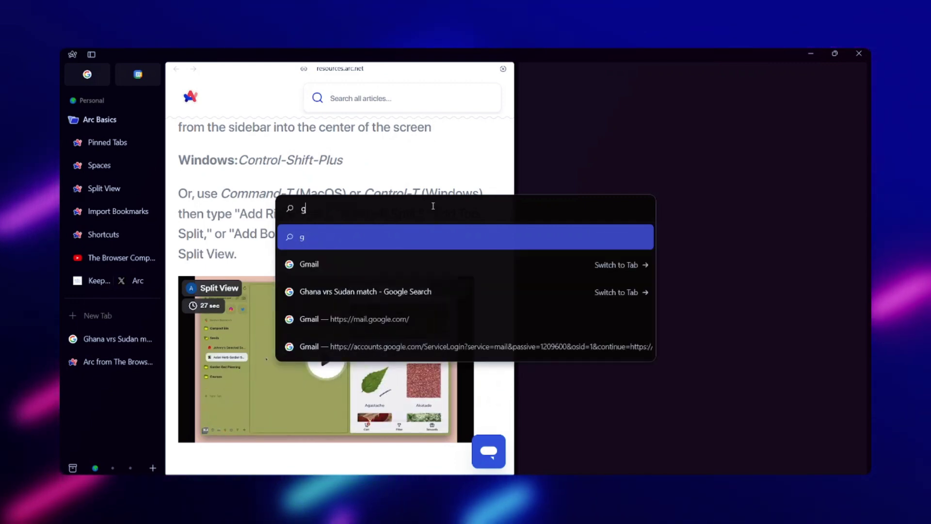
{"action": "type", "text": "hana match"}
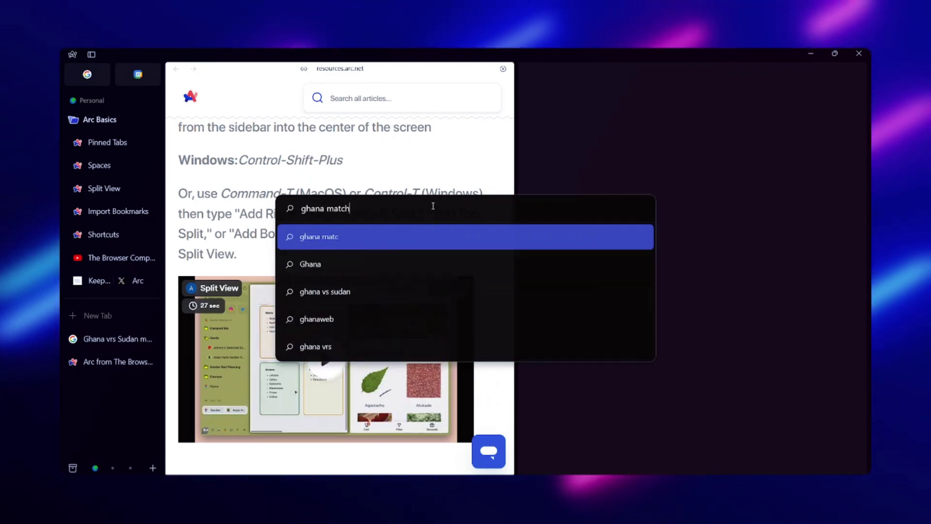
{"action": "type", "text": " to"}
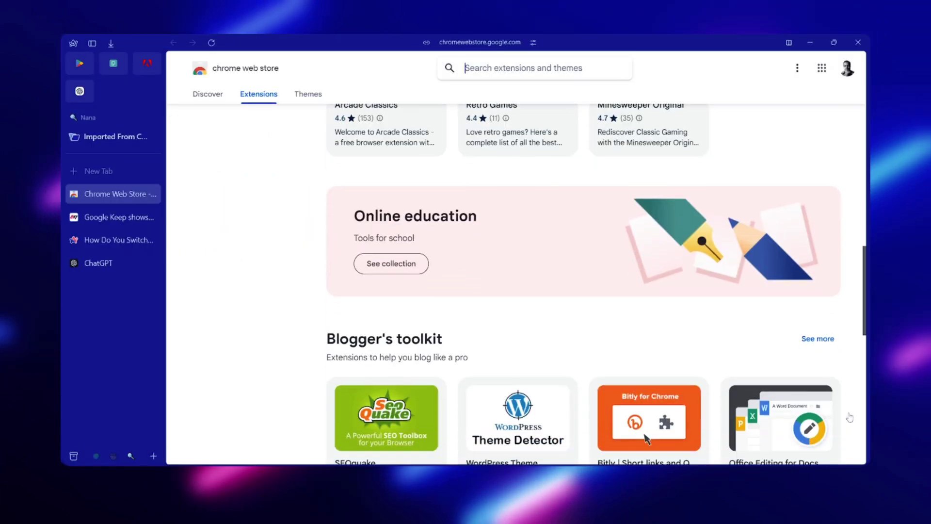
{"action": "scroll", "coordinate": [647, 250], "scroll_direction": "down", "scroll_amount": 5}
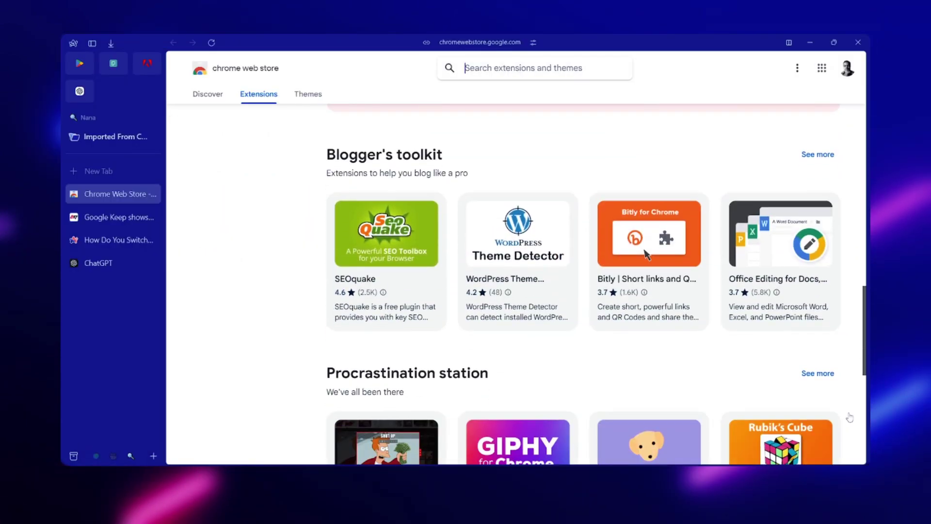
{"action": "scroll", "coordinate": [646, 250], "scroll_direction": "down", "scroll_amount": 4}
{"action": "scroll", "coordinate": [646, 250], "scroll_direction": "down", "scroll_amount": 2}
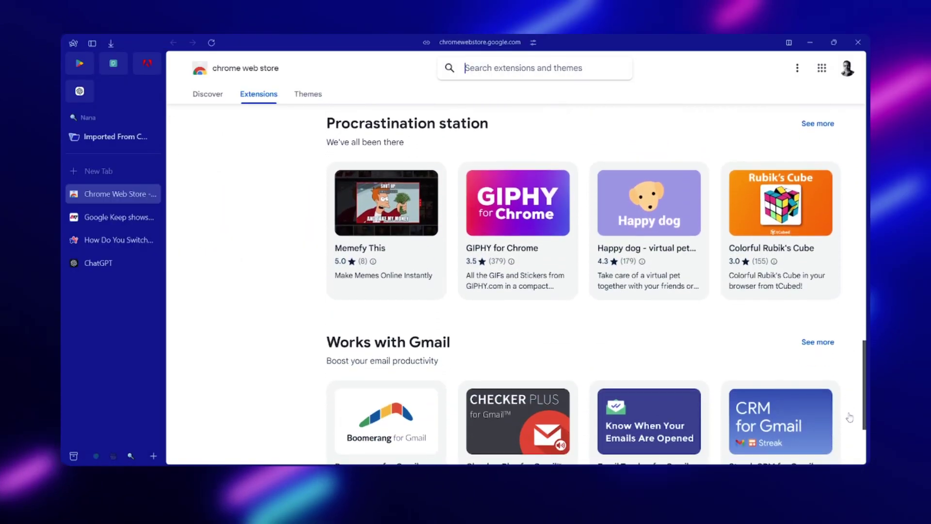
{"action": "scroll", "coordinate": [850, 416], "scroll_direction": "up", "scroll_amount": 5}
{"action": "scroll", "coordinate": [850, 416], "scroll_direction": "up", "scroll_amount": 8}
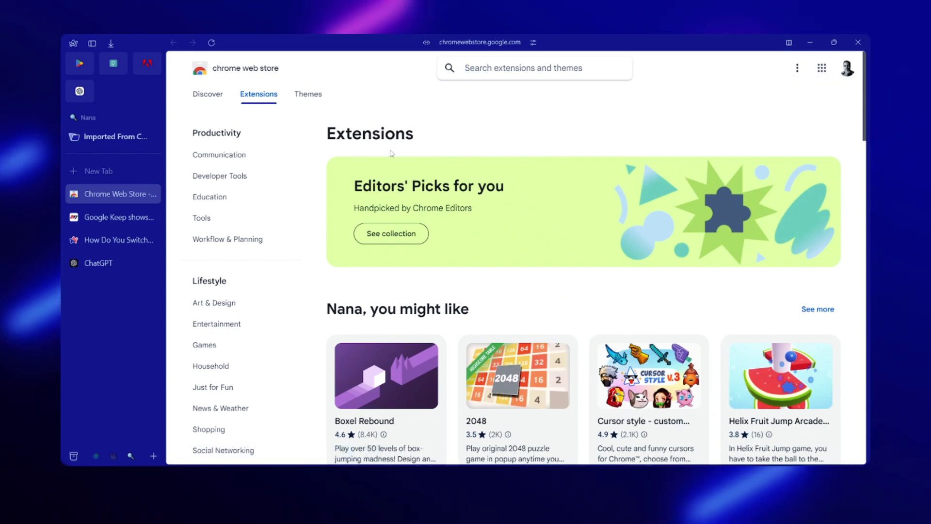
Close the Chrome Web Store tab and bring up Arc's main menu over ChatGPT.
{"action": "key", "text": "ctrl+w"}
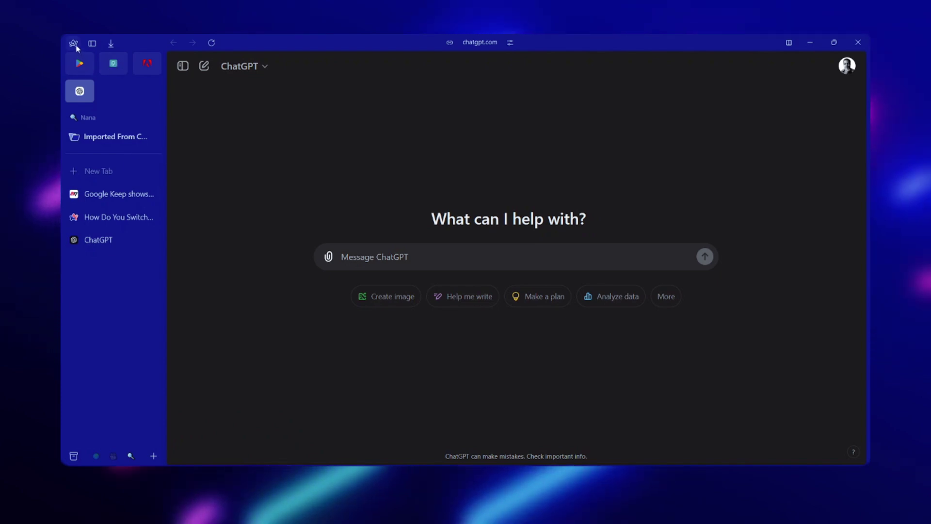
{"action": "left_click", "coordinate": [73, 43]}
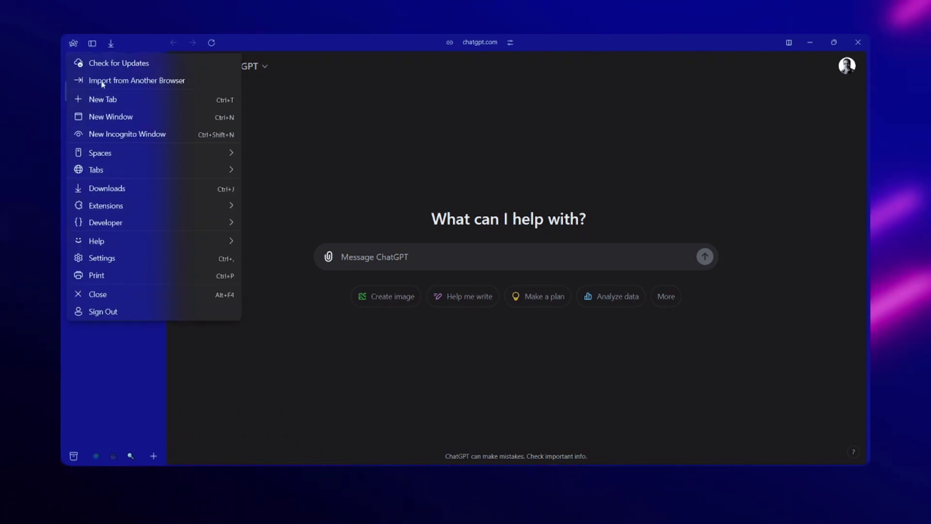